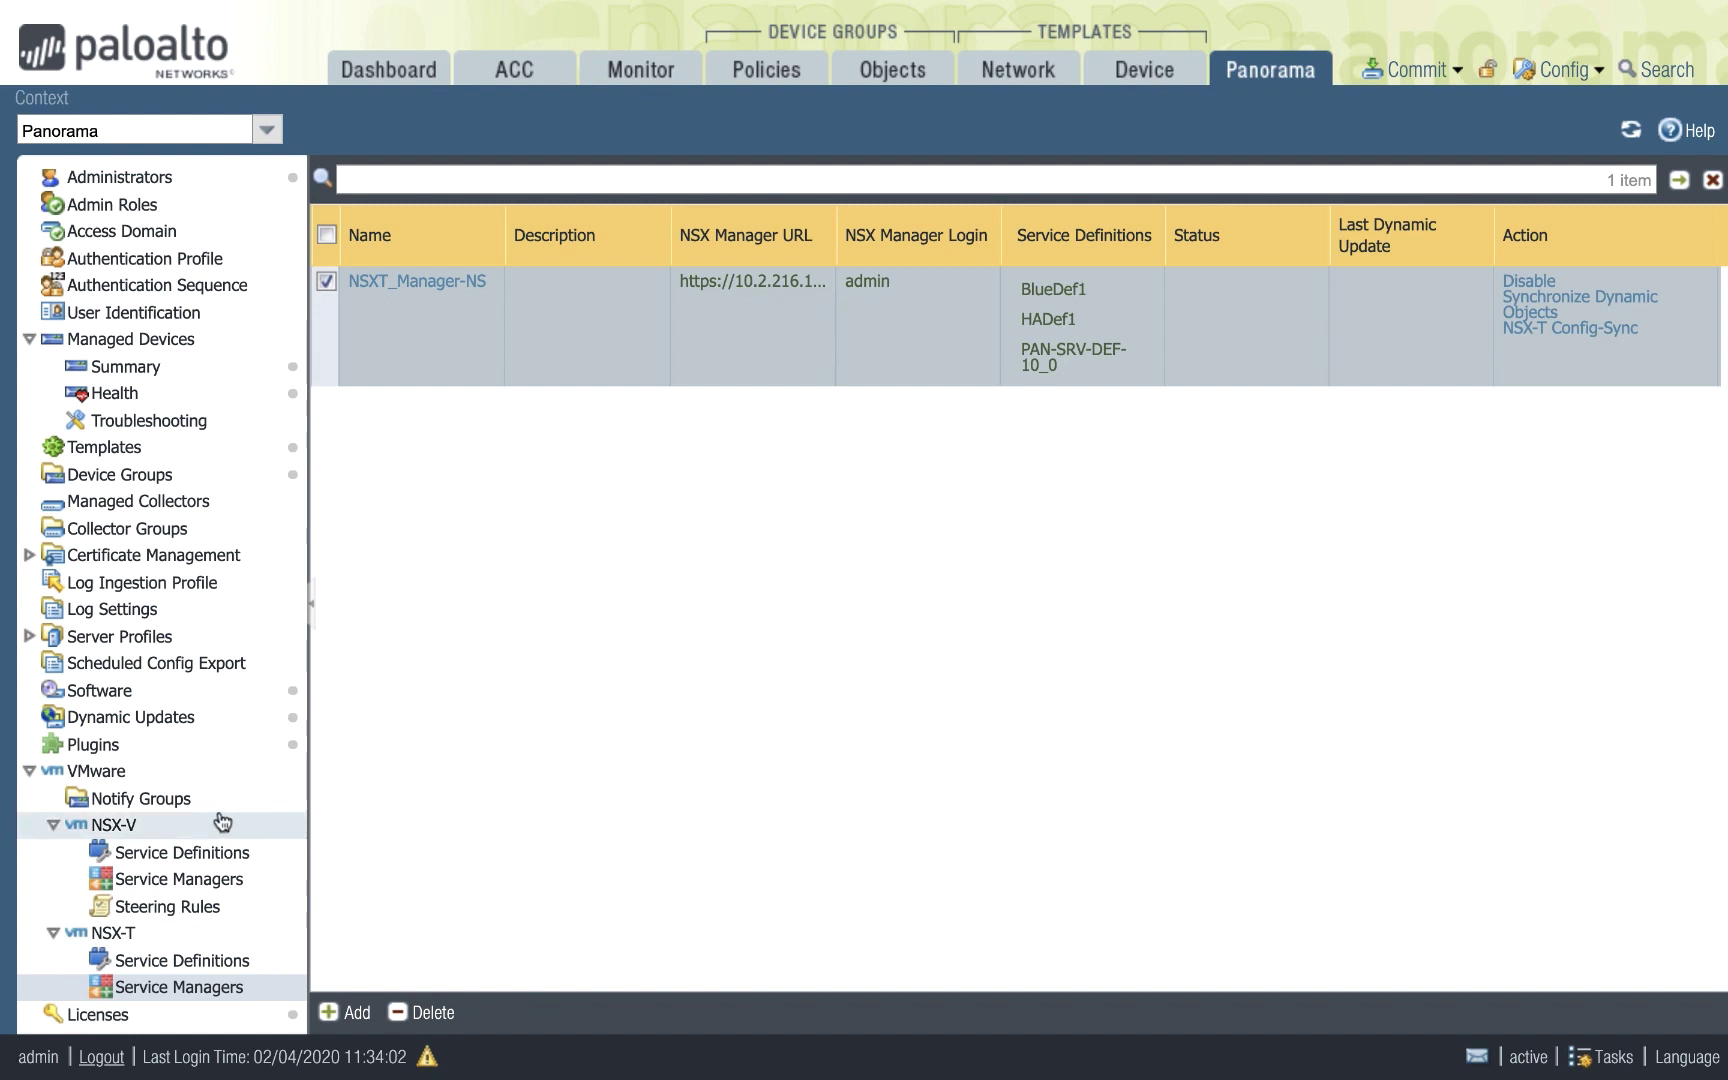
Review the OVF URL of the BlueDef1 NSX-T service definition and cancel without changes.
scroll(220, 820, down, 2)
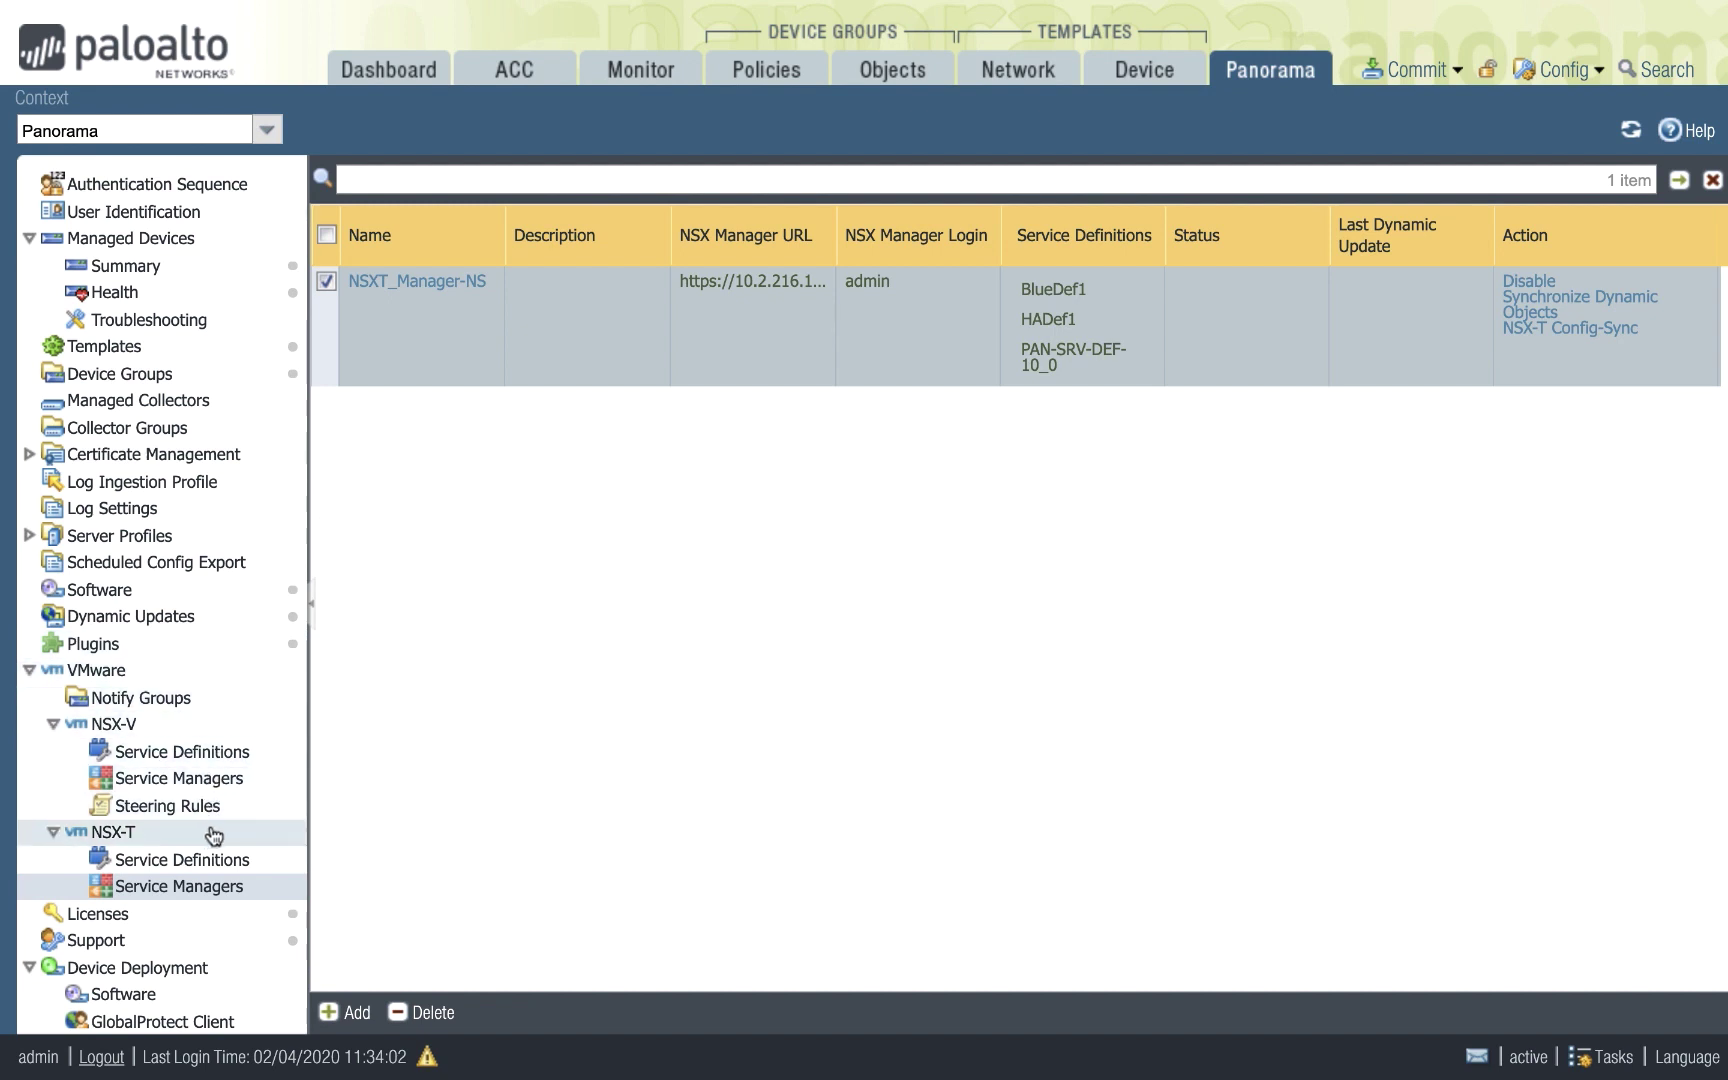
click(208, 858)
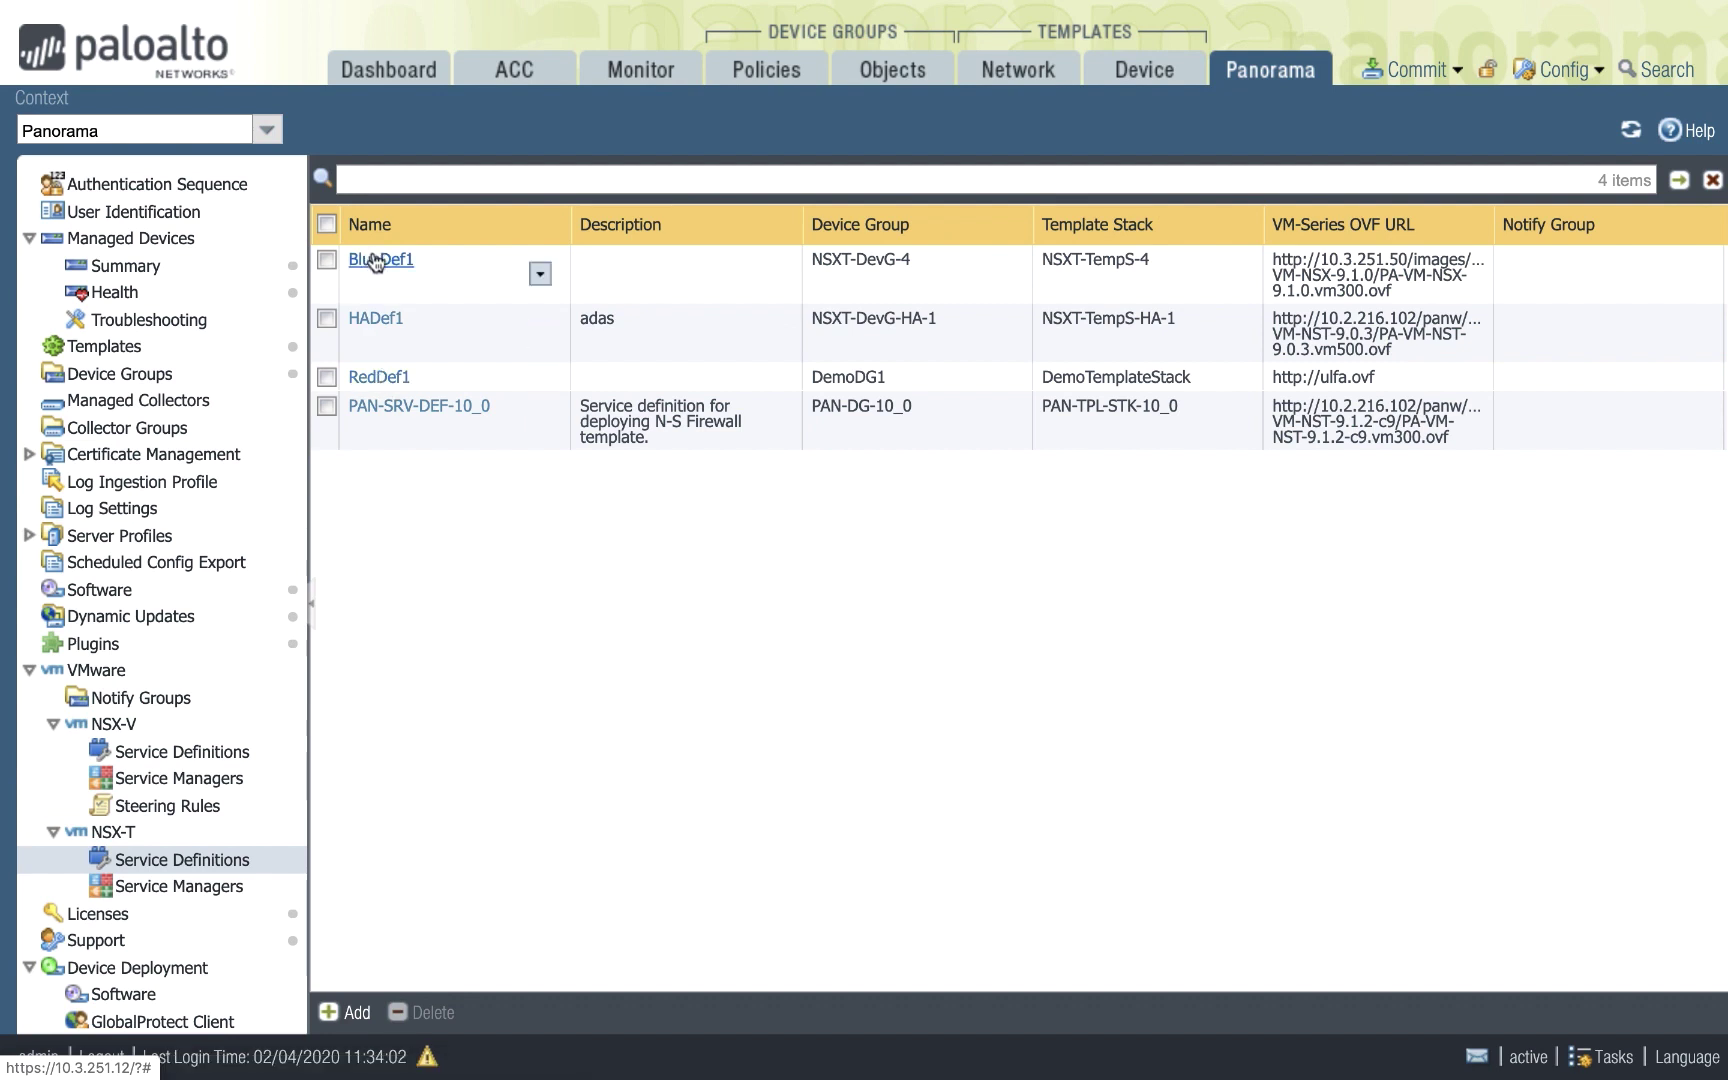
click(374, 261)
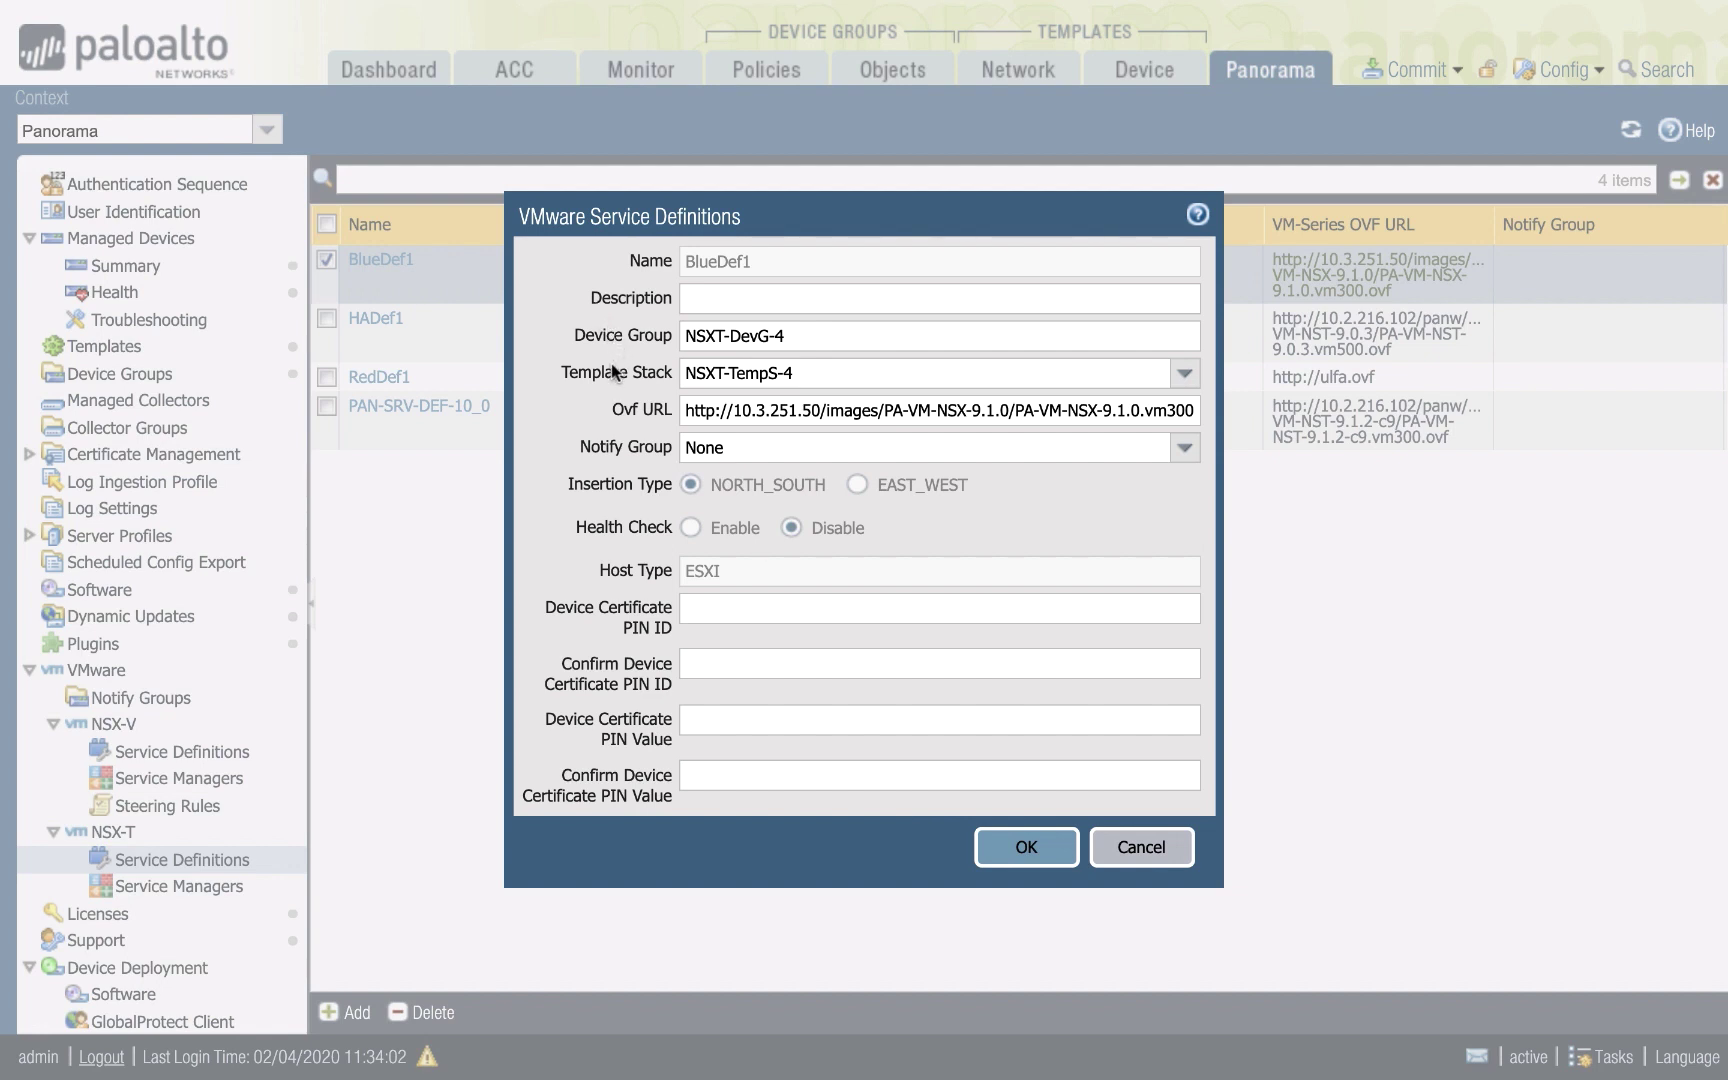
click(723, 410)
key(ctrl+a)
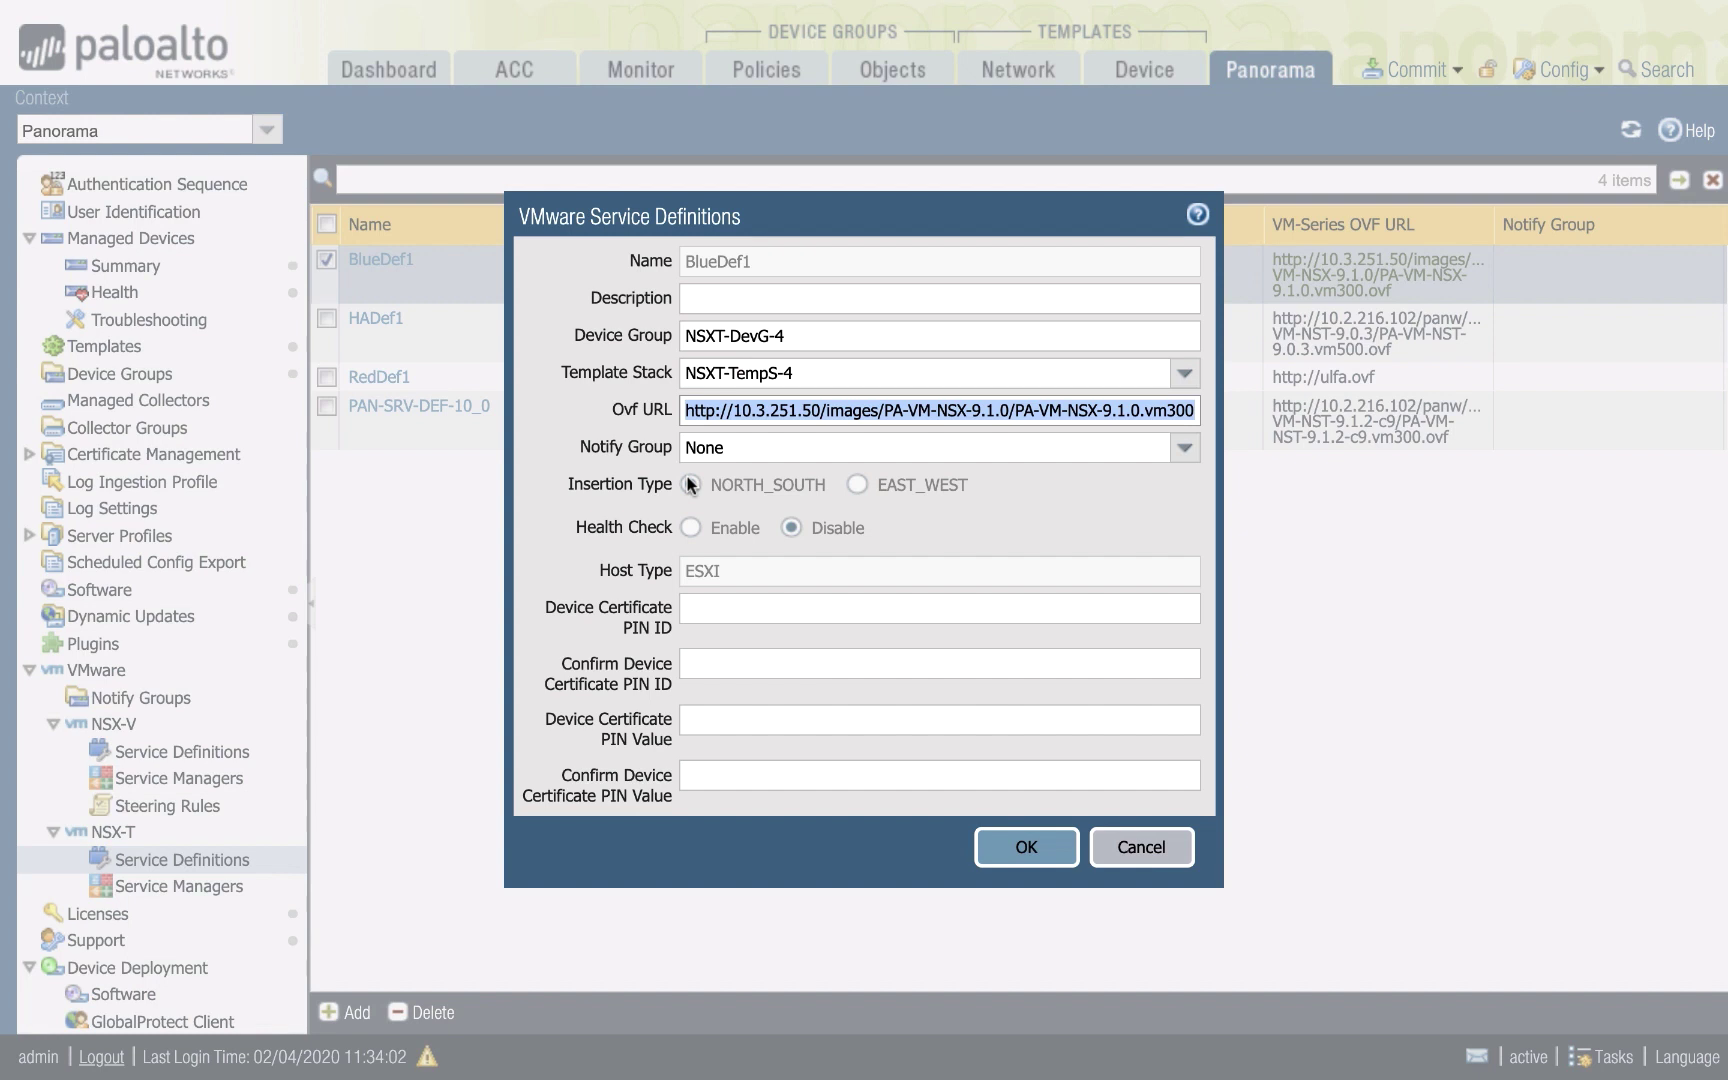
click(1124, 852)
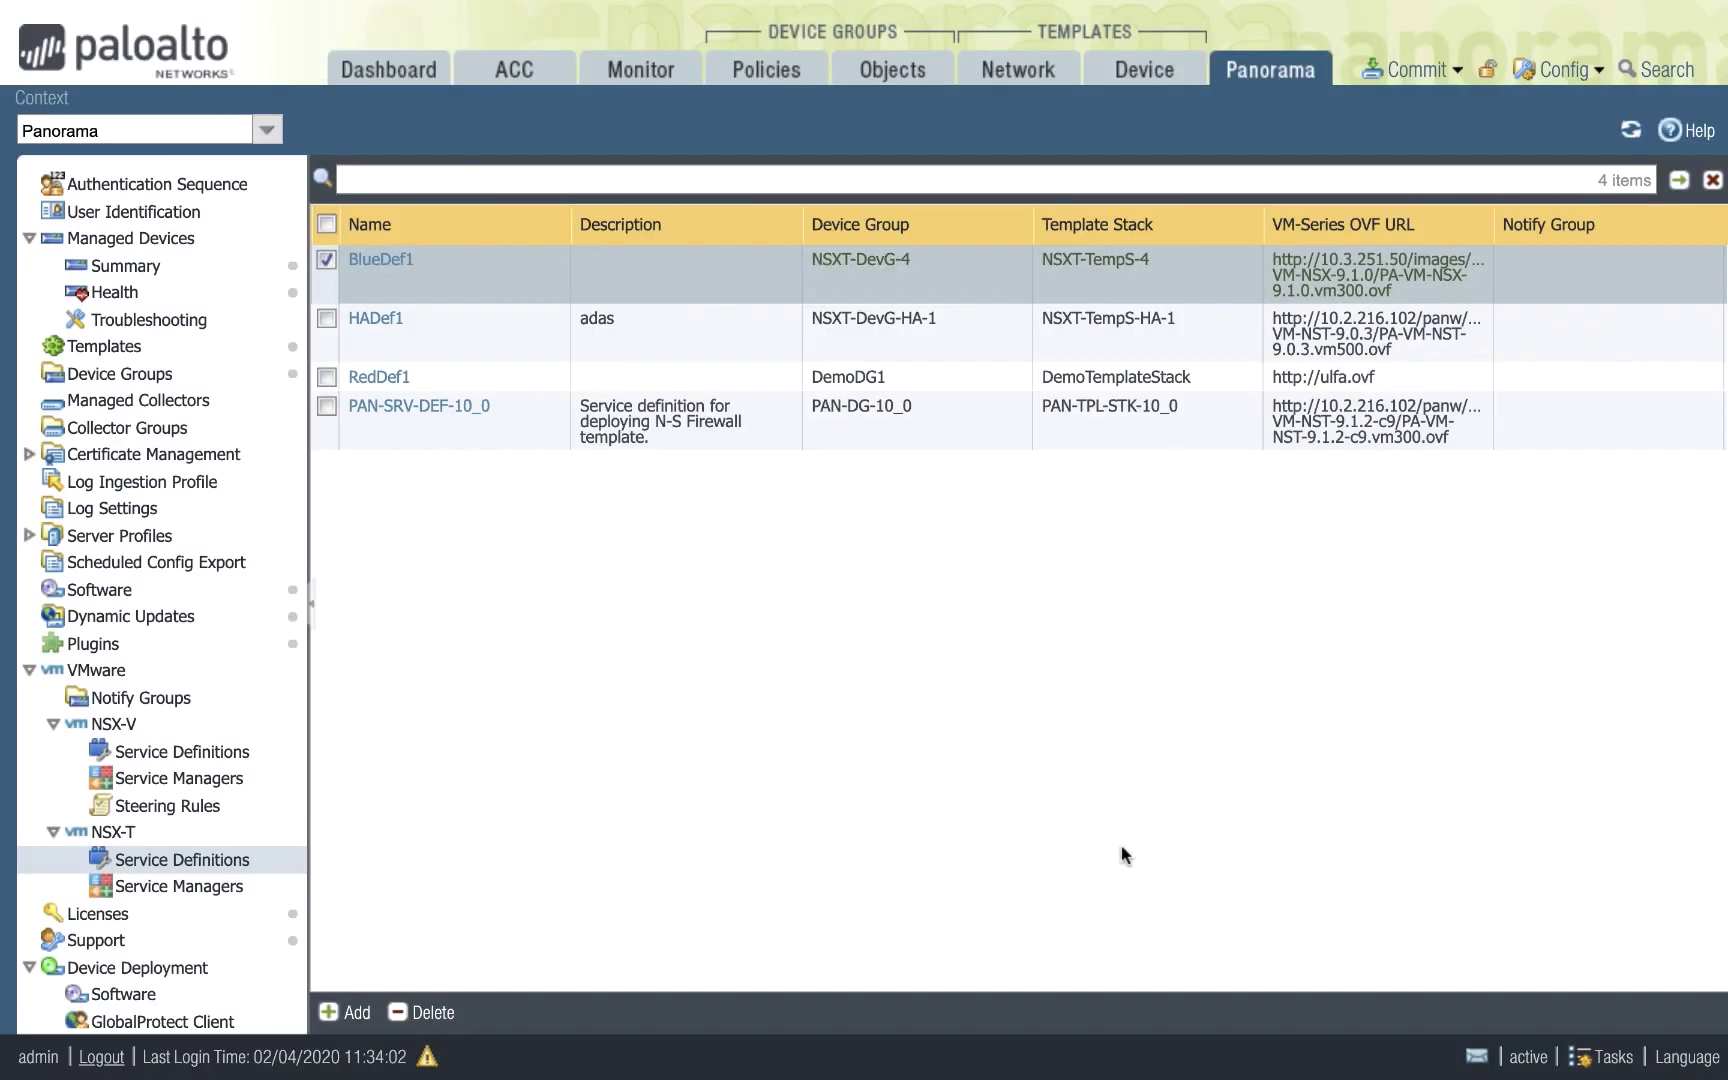
Check NSXT_Manager-NS's NSX Manager URL and password fields, then cancel without saving.
click(235, 889)
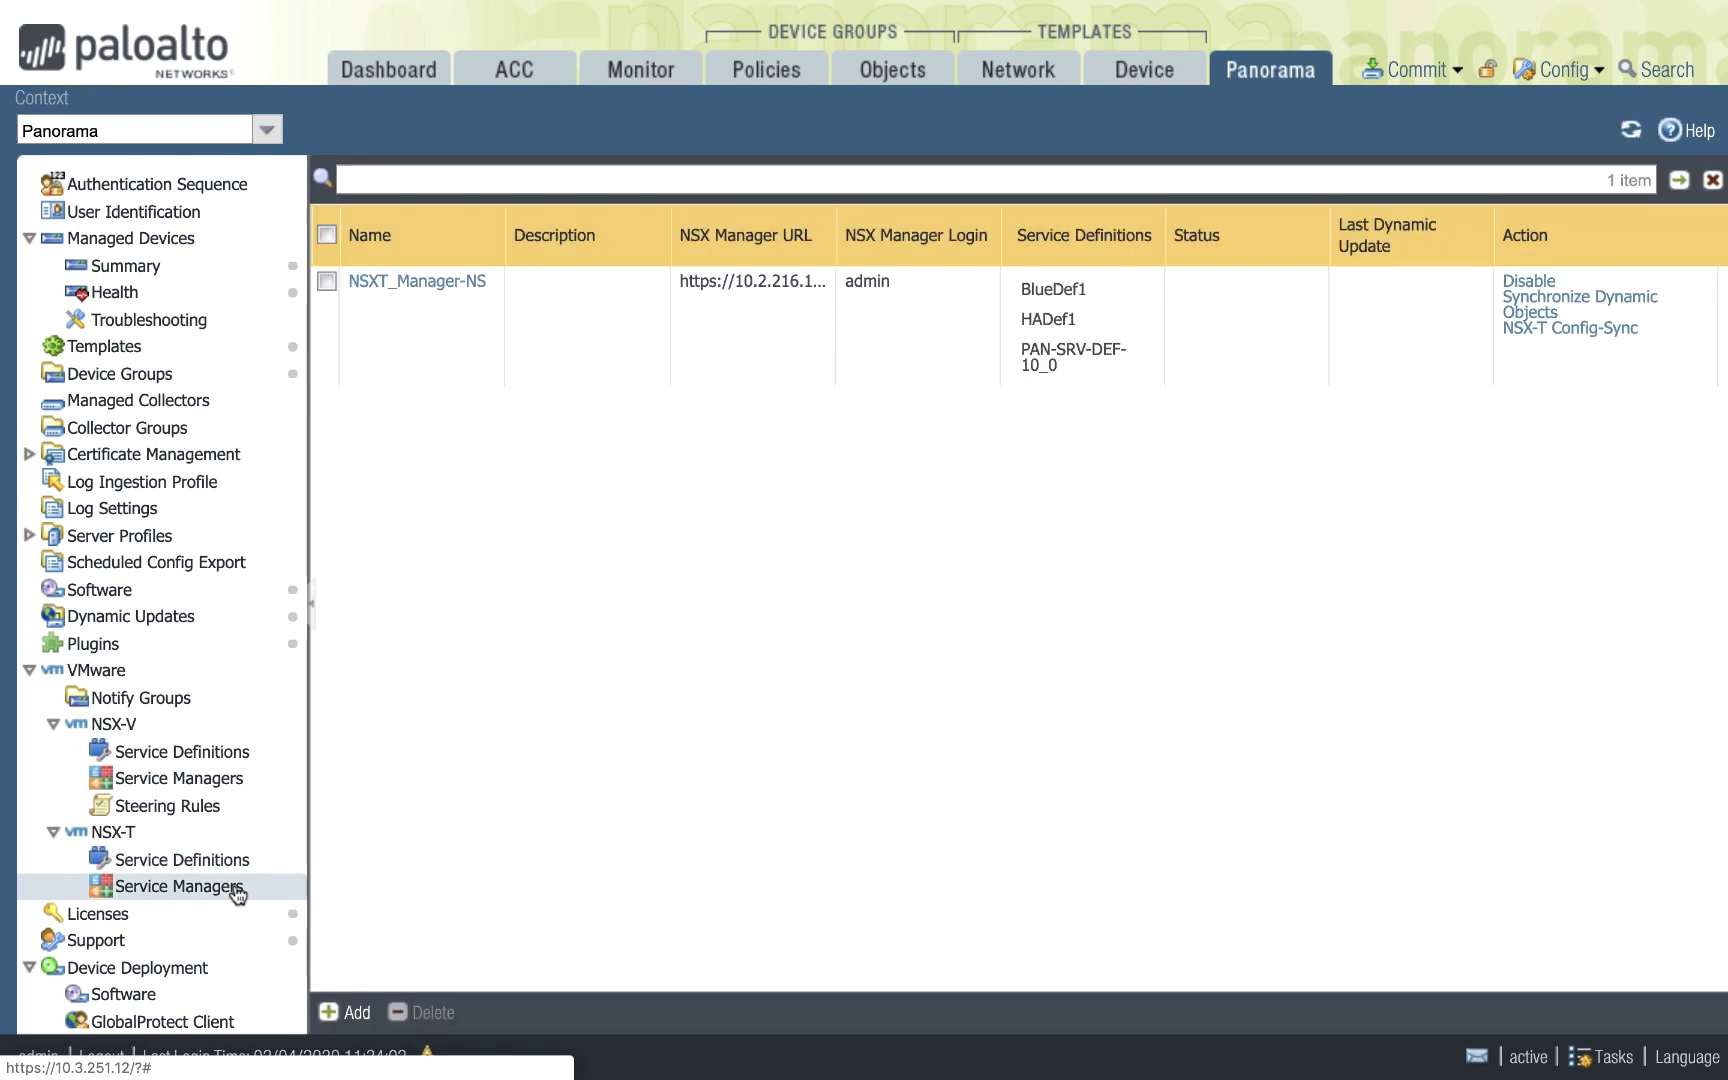
click(432, 283)
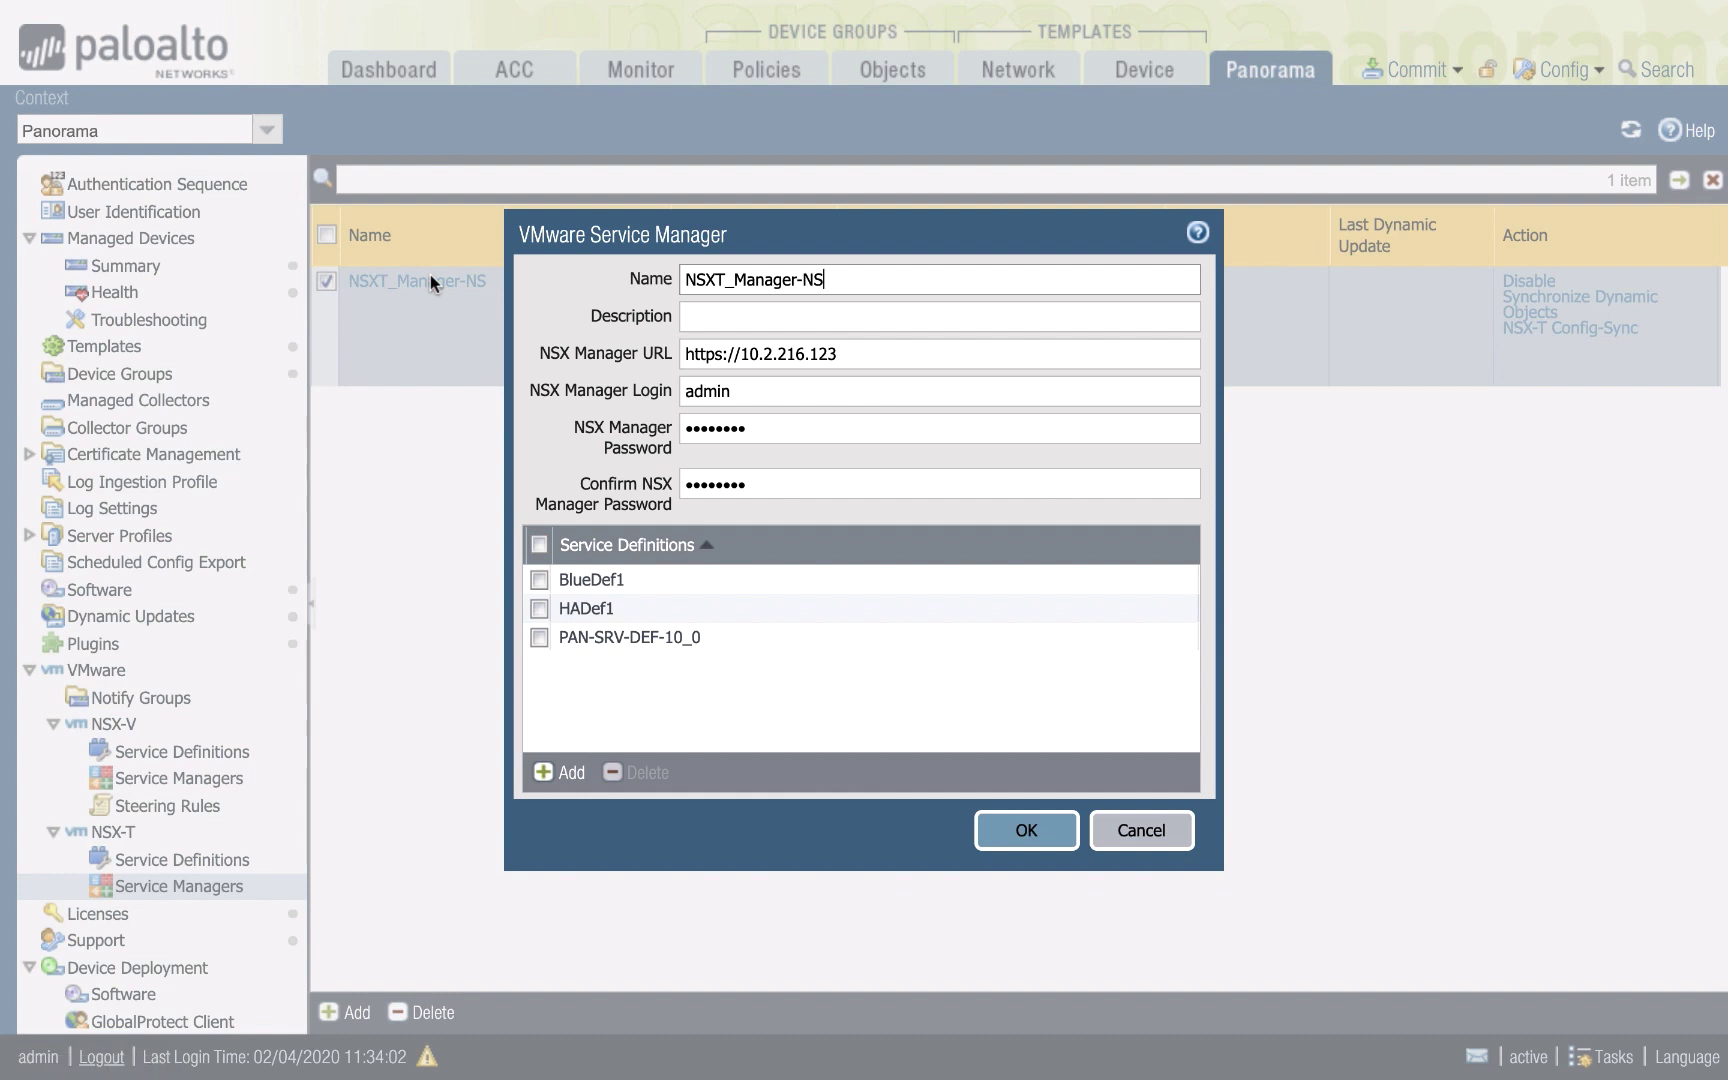
double_click(703, 353)
triple_click(703, 353)
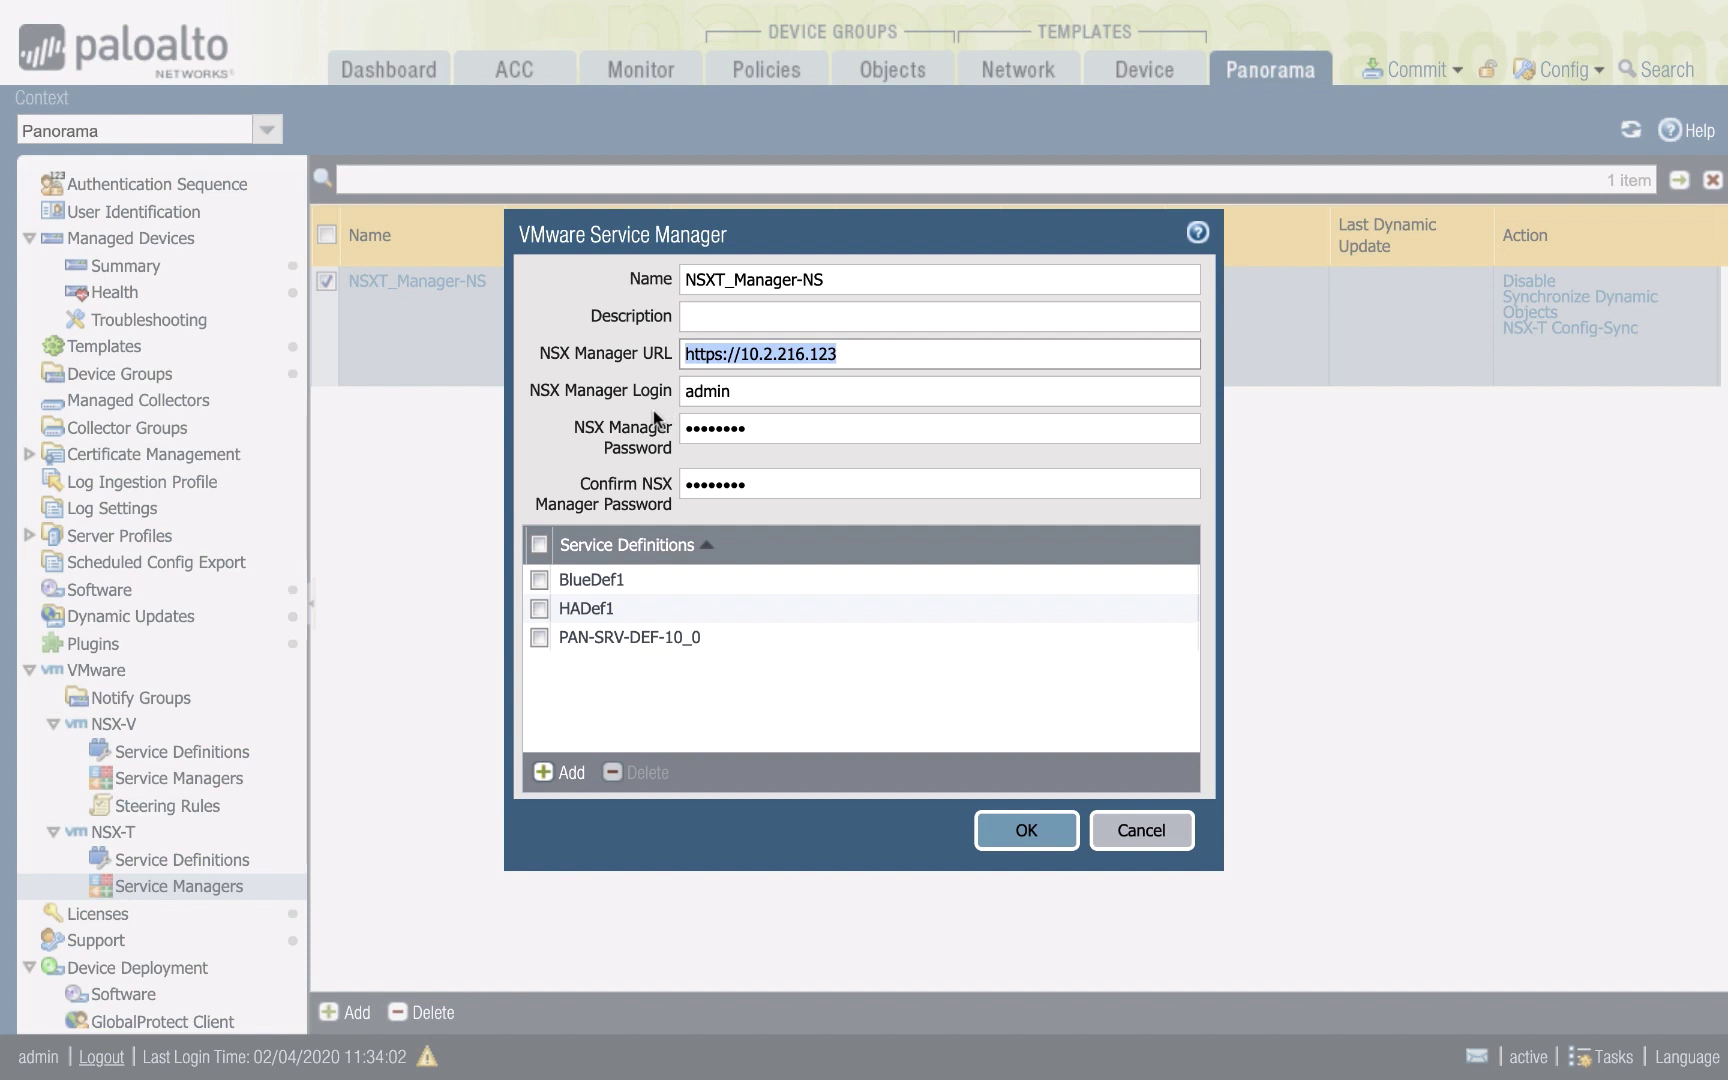
click(661, 437)
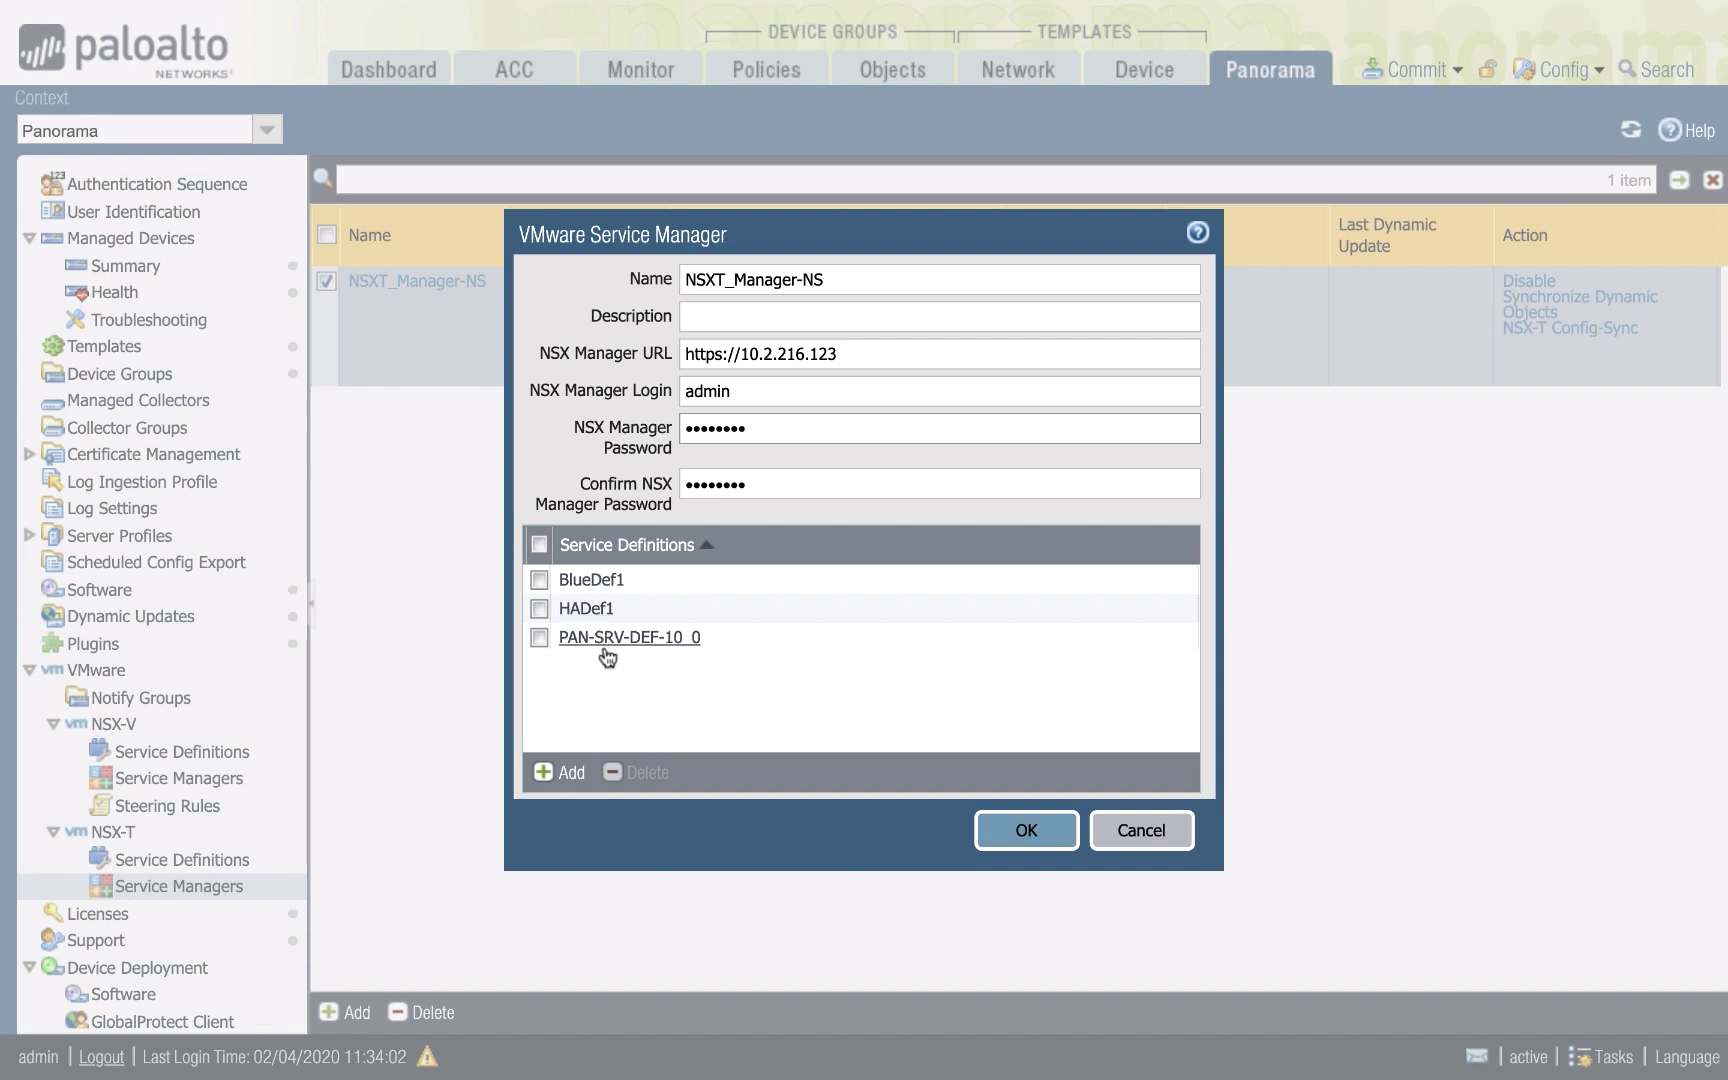
click(1150, 828)
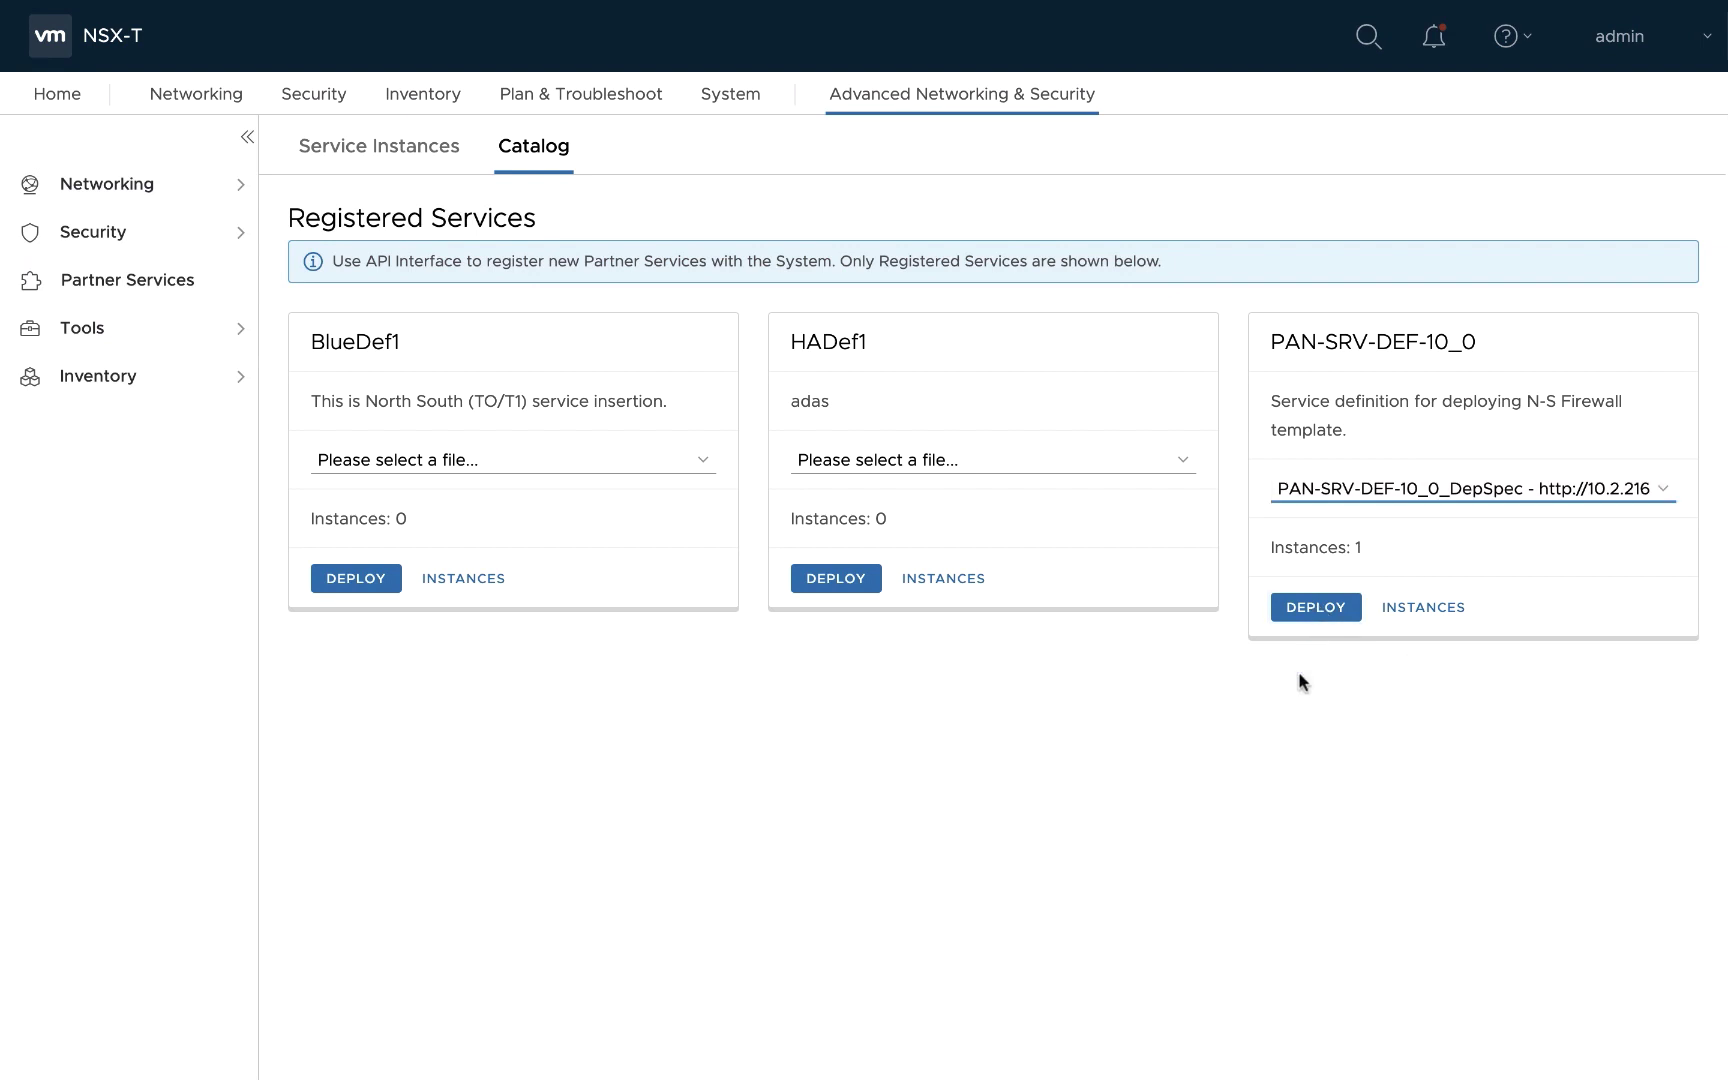
Deploy PAN-SRV-DEF-10_0 as instance NS-VM on Tier0 Router Edge02 and continue.
click(1322, 617)
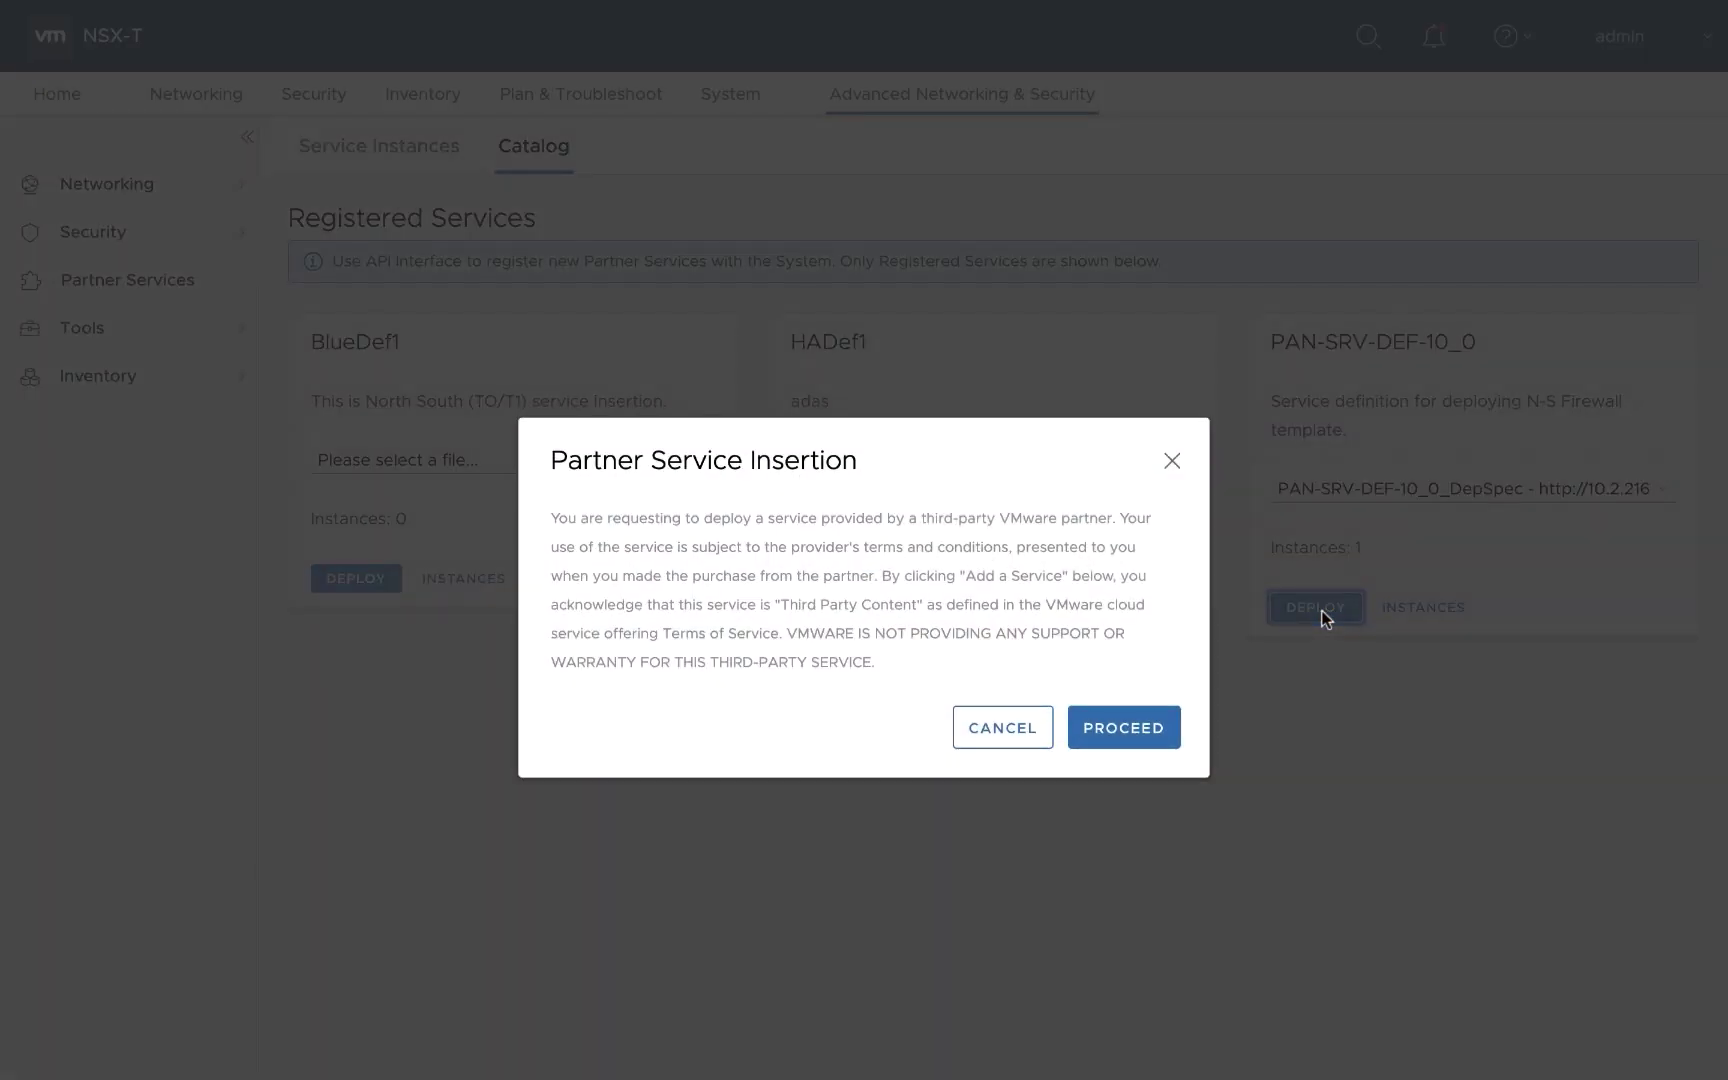
click(1161, 732)
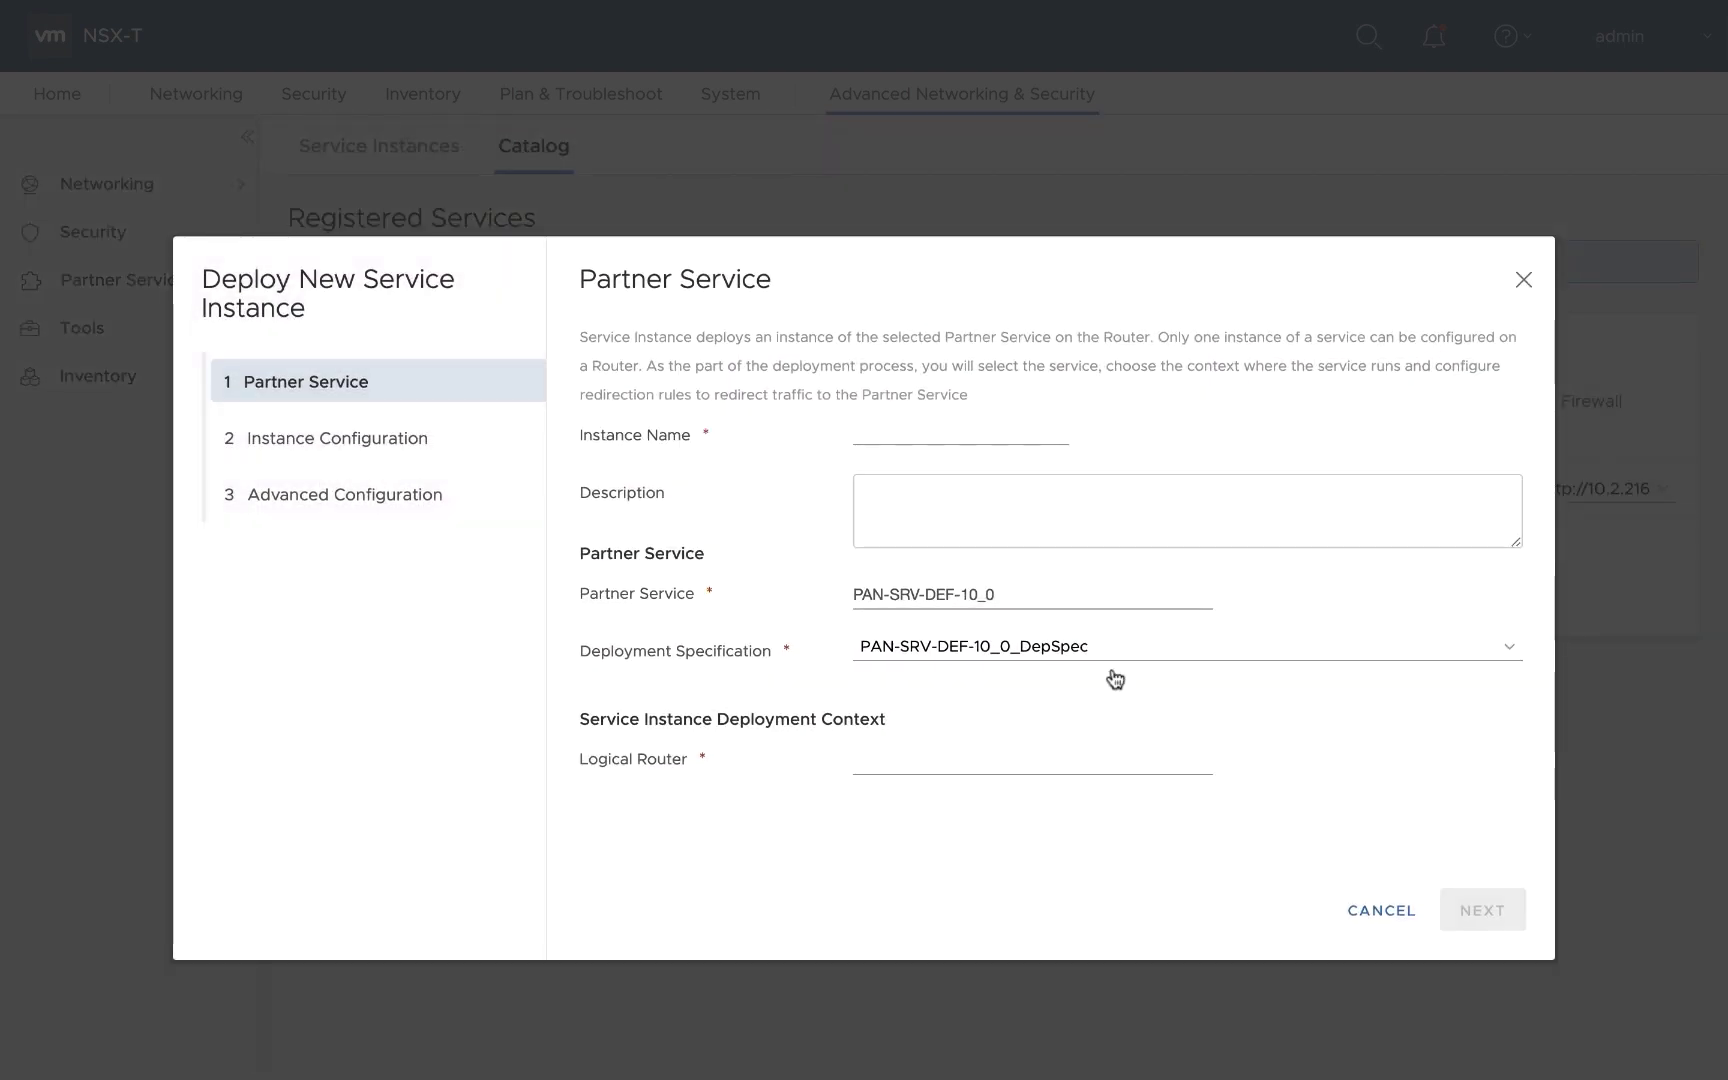
click(958, 437)
text(NS)
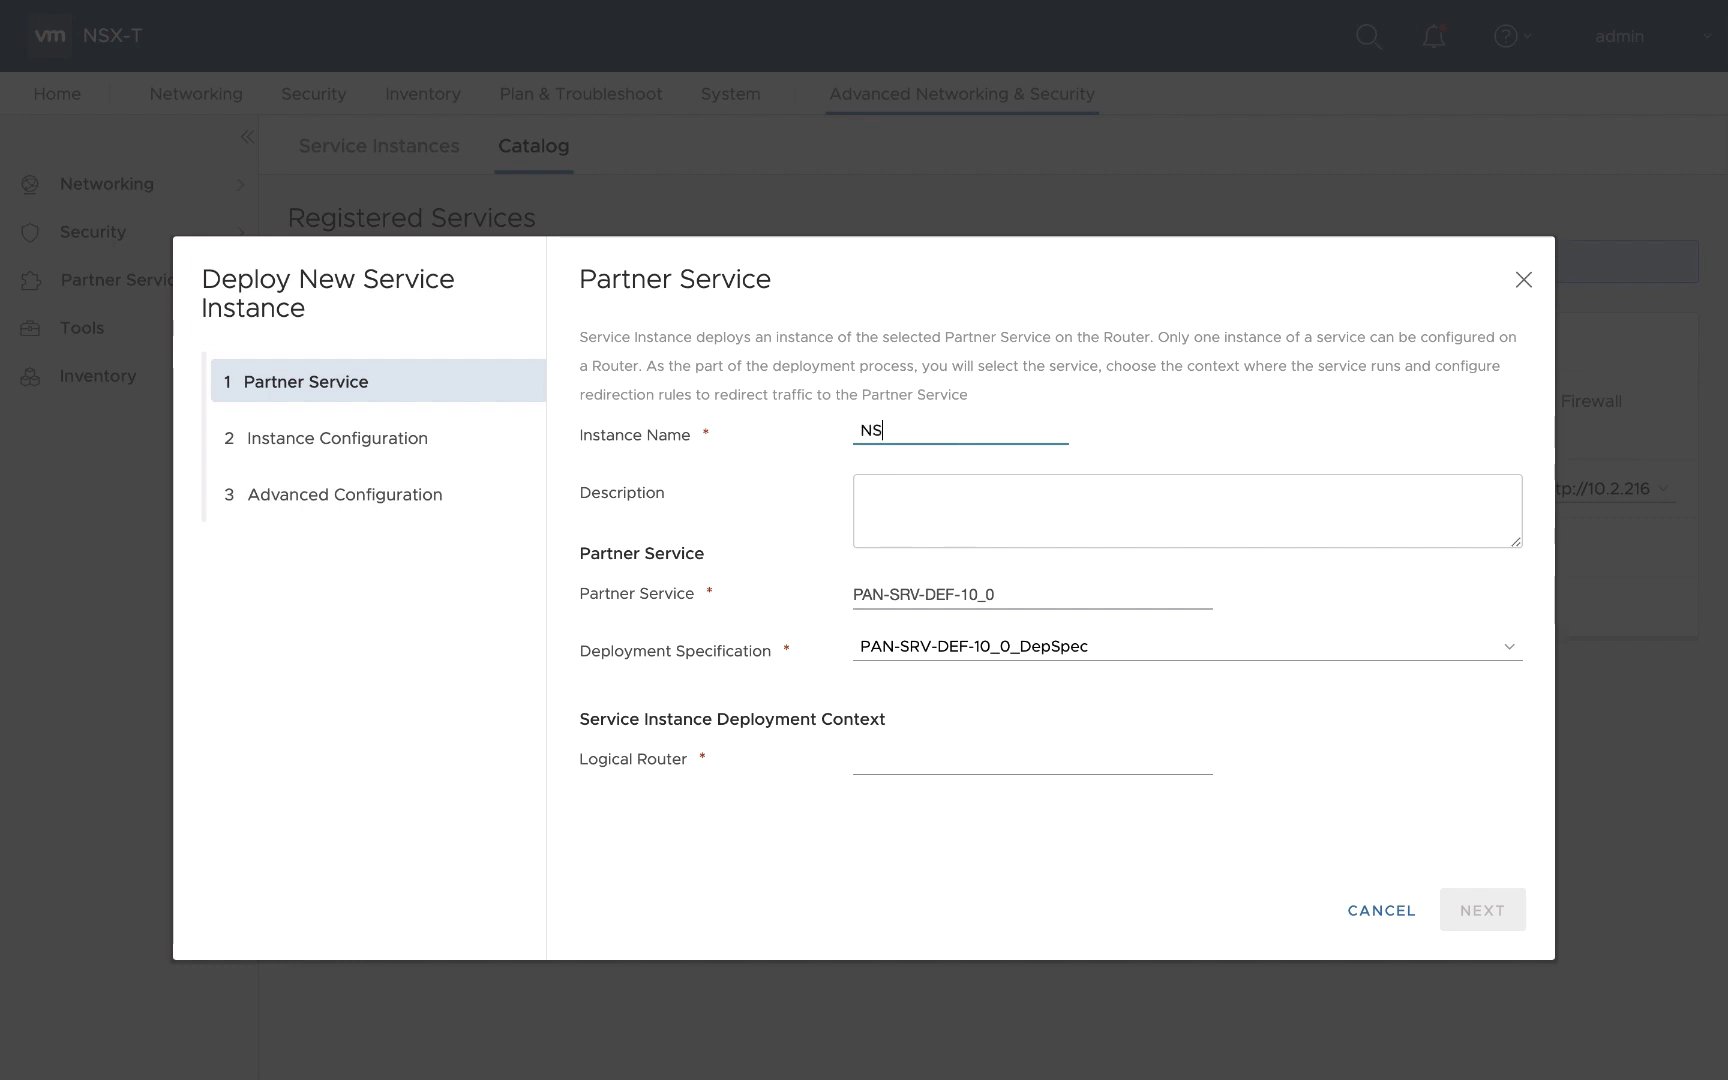
text(-VM)
click(928, 766)
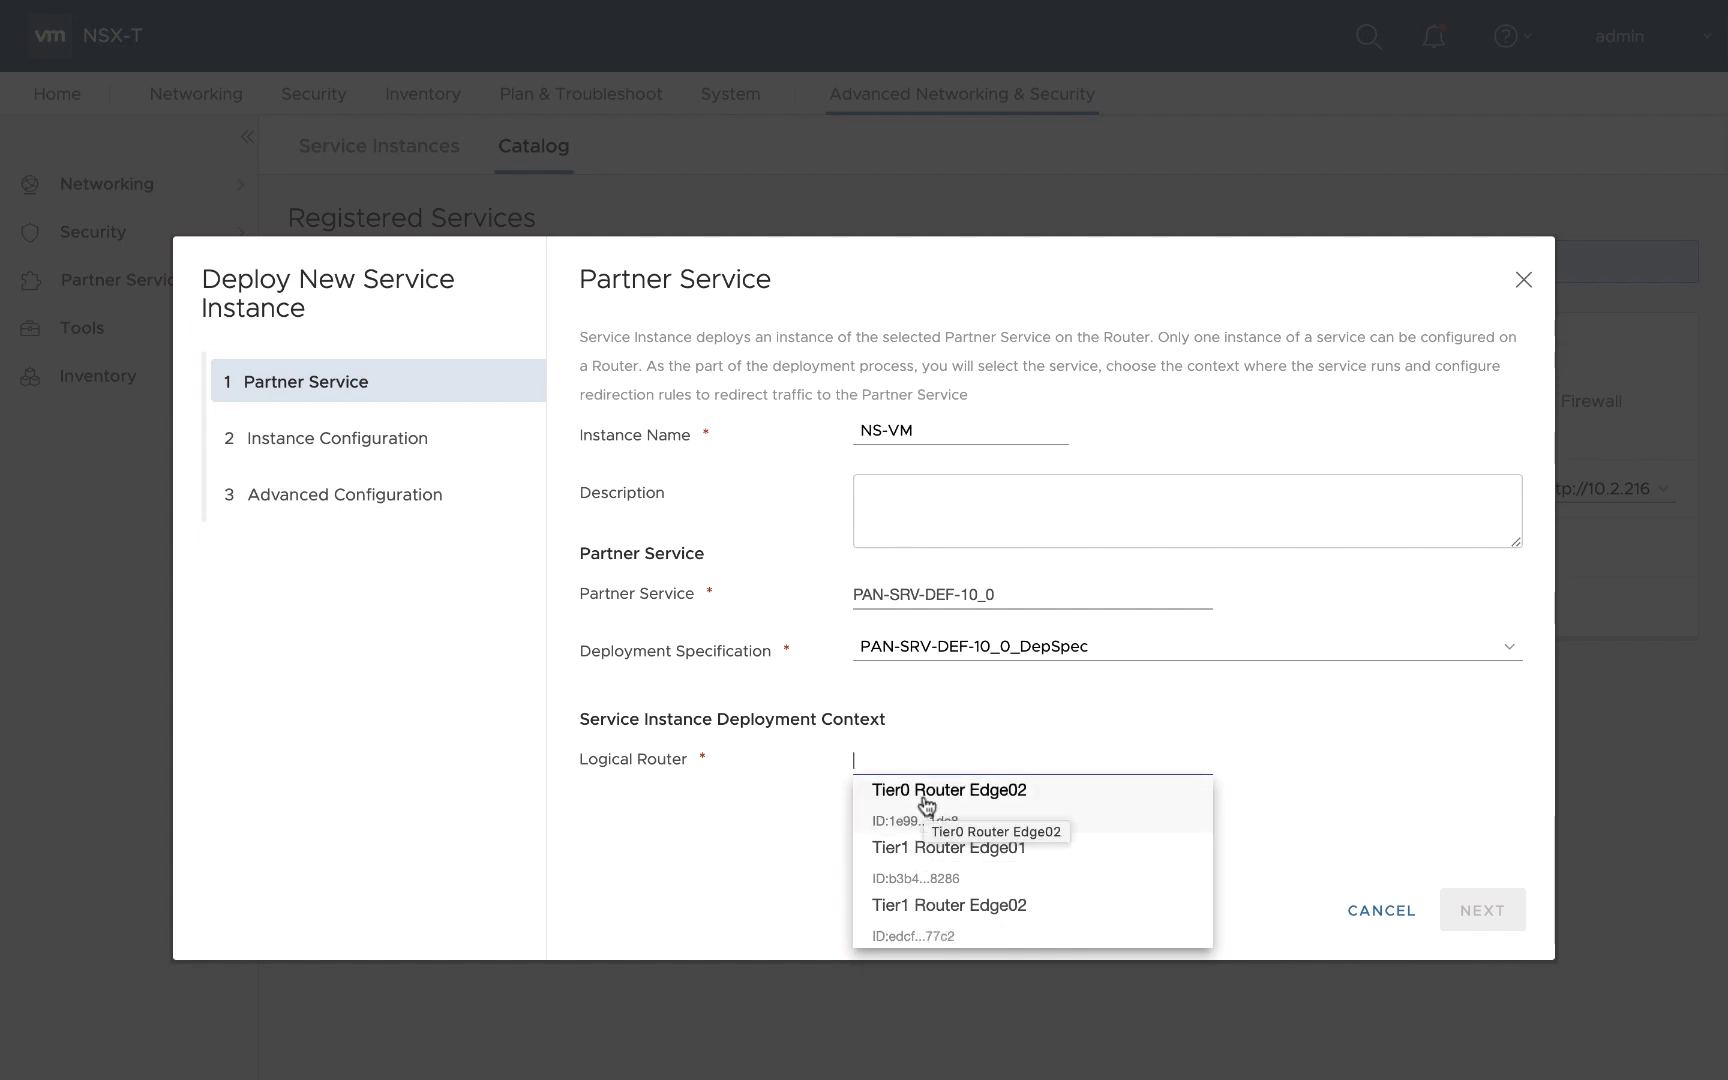
click(926, 800)
key(Return)
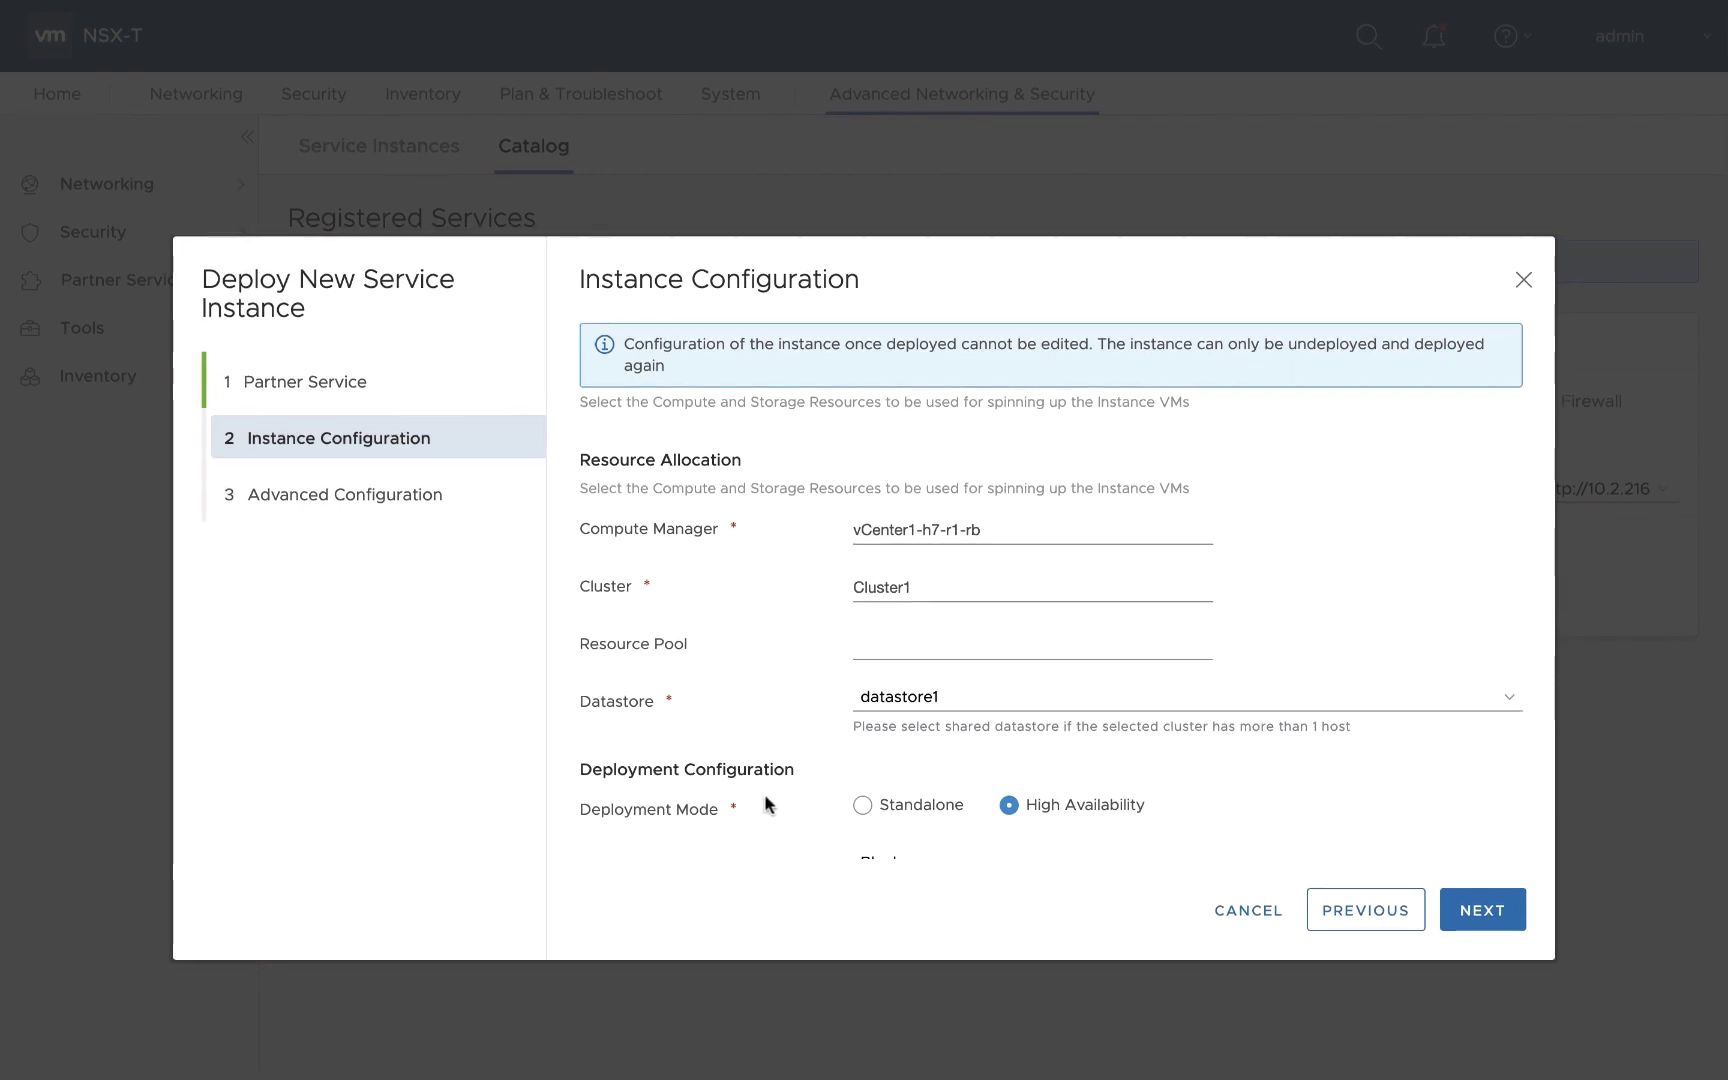
Keep the PAN-SRV-DEF-10_0_DepTemp template in Advanced Configuration and finish the deployment.
scroll(765, 796, down, 1)
scroll(765, 796, down, 5)
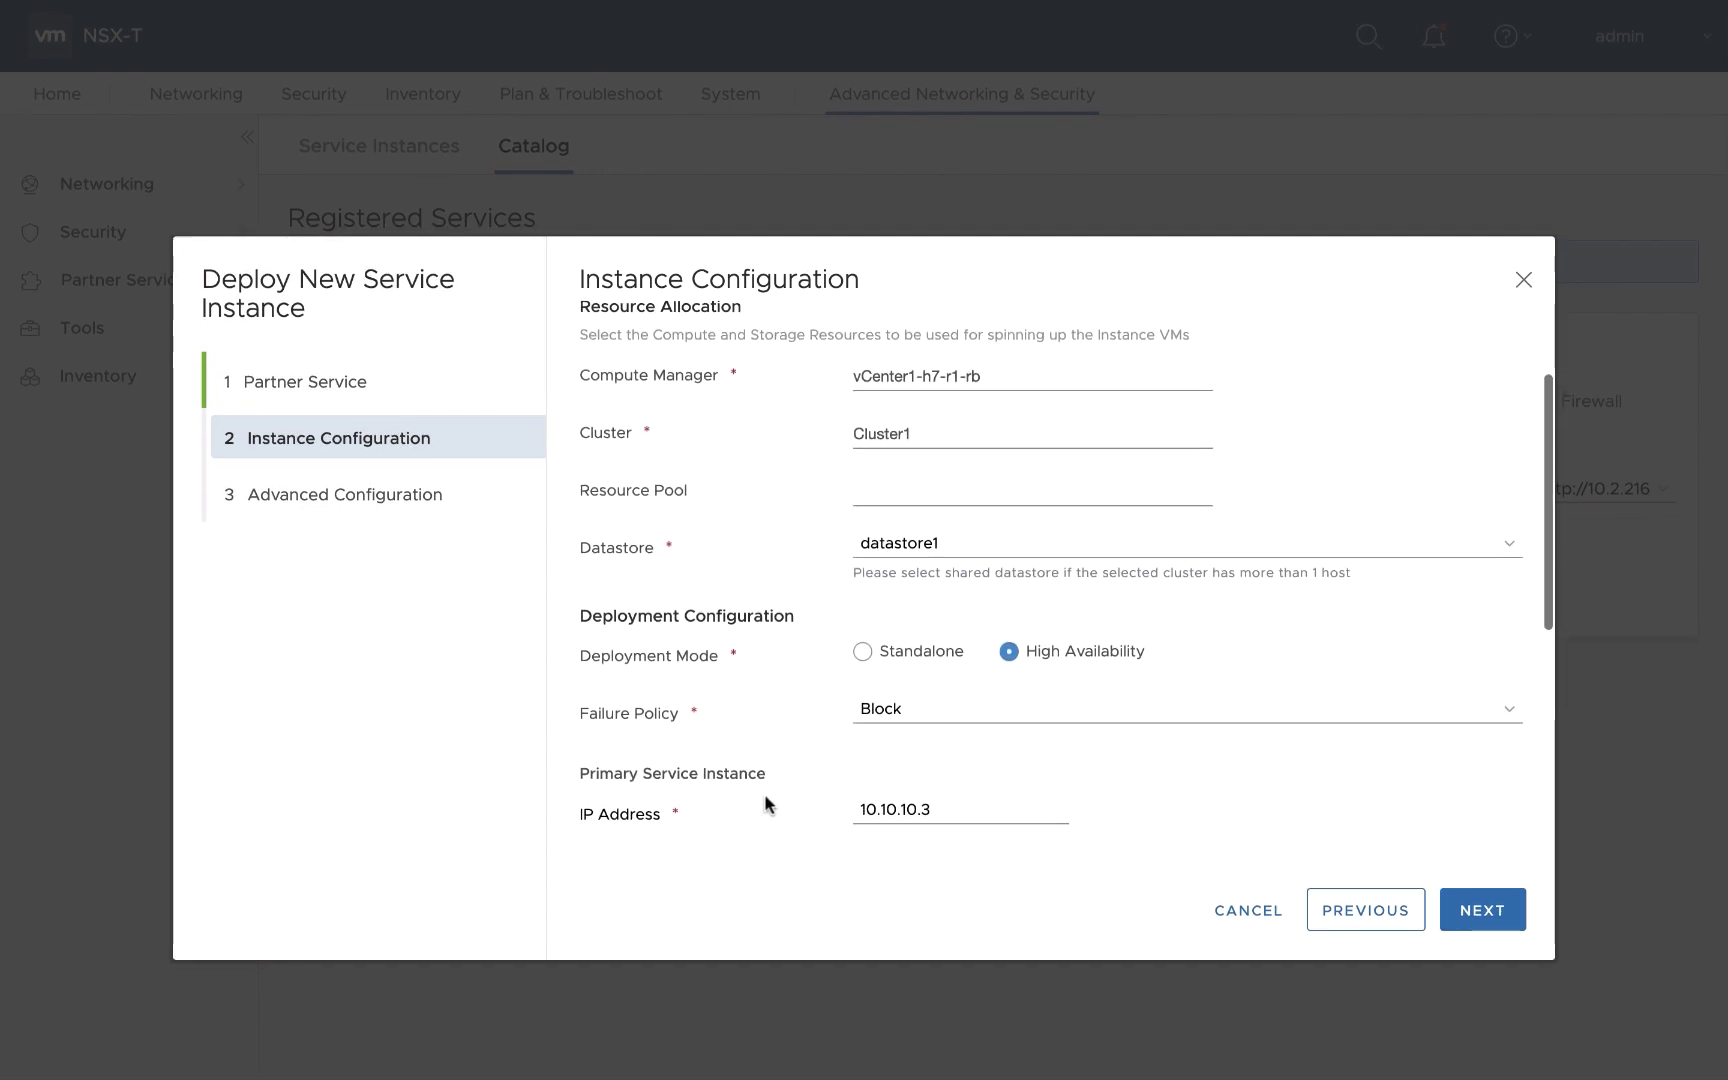
scroll(764, 804, down, 2)
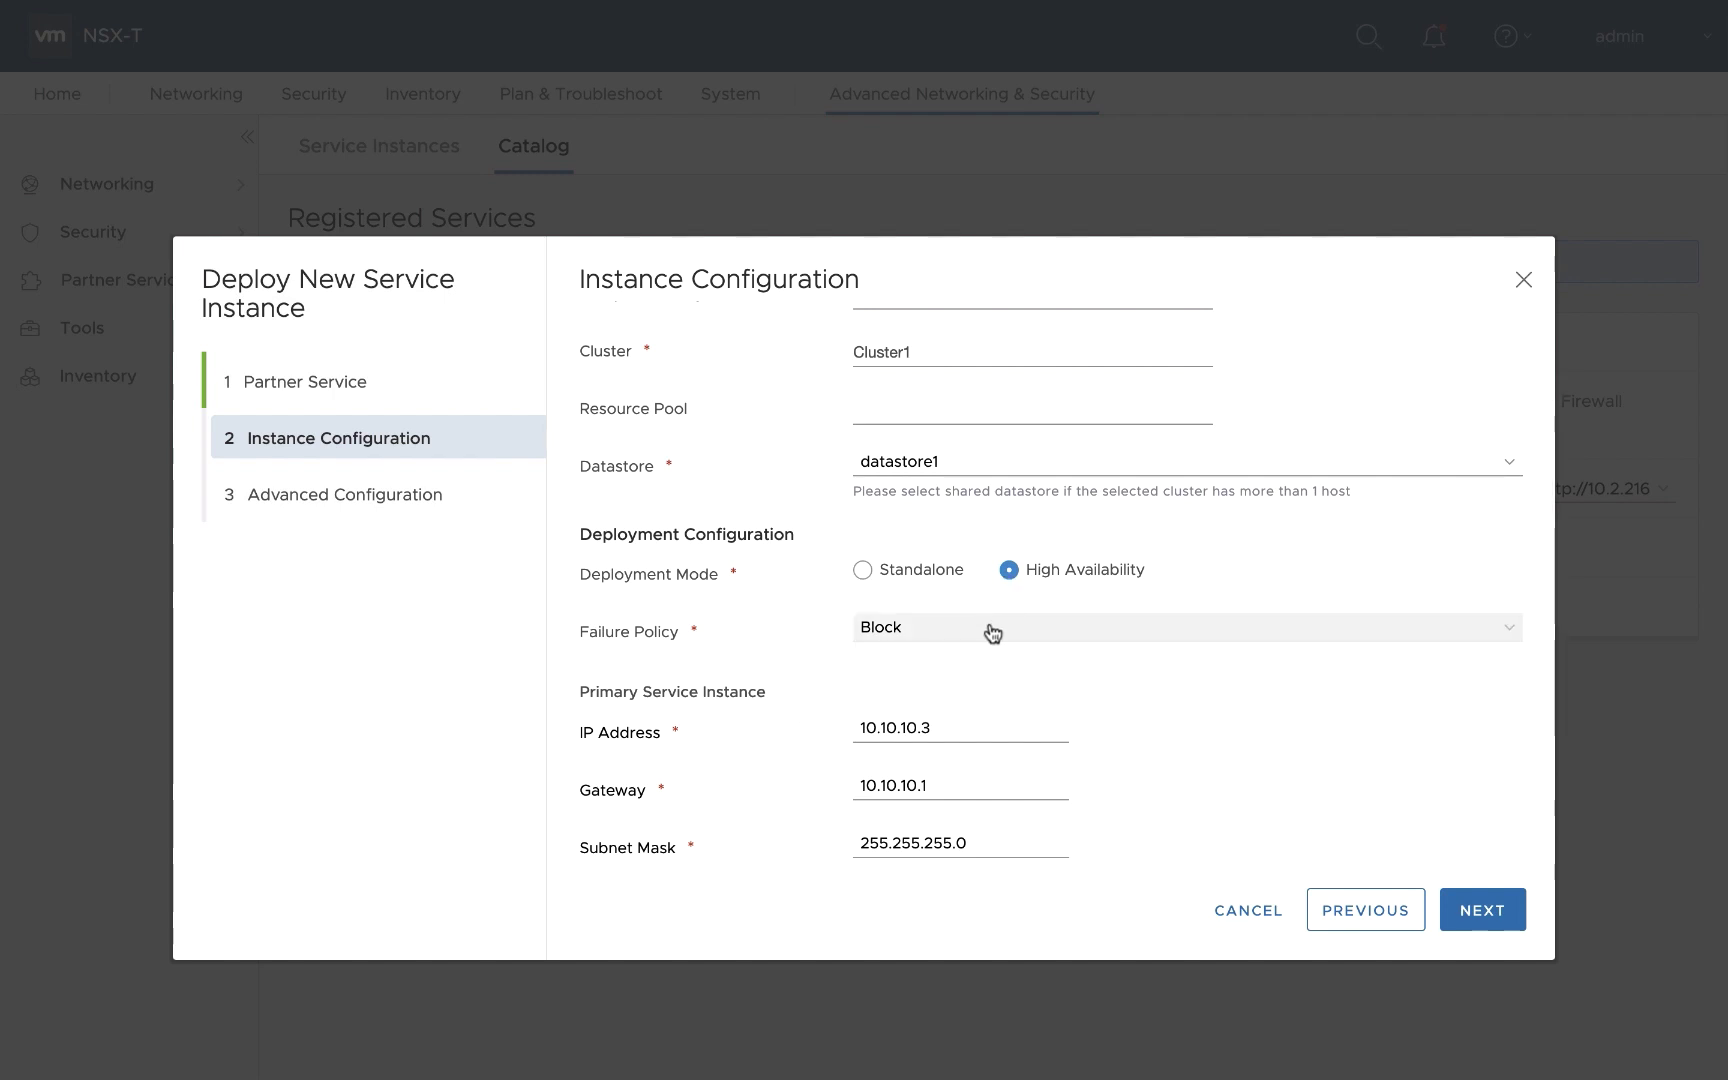
scroll(991, 634, down, 5)
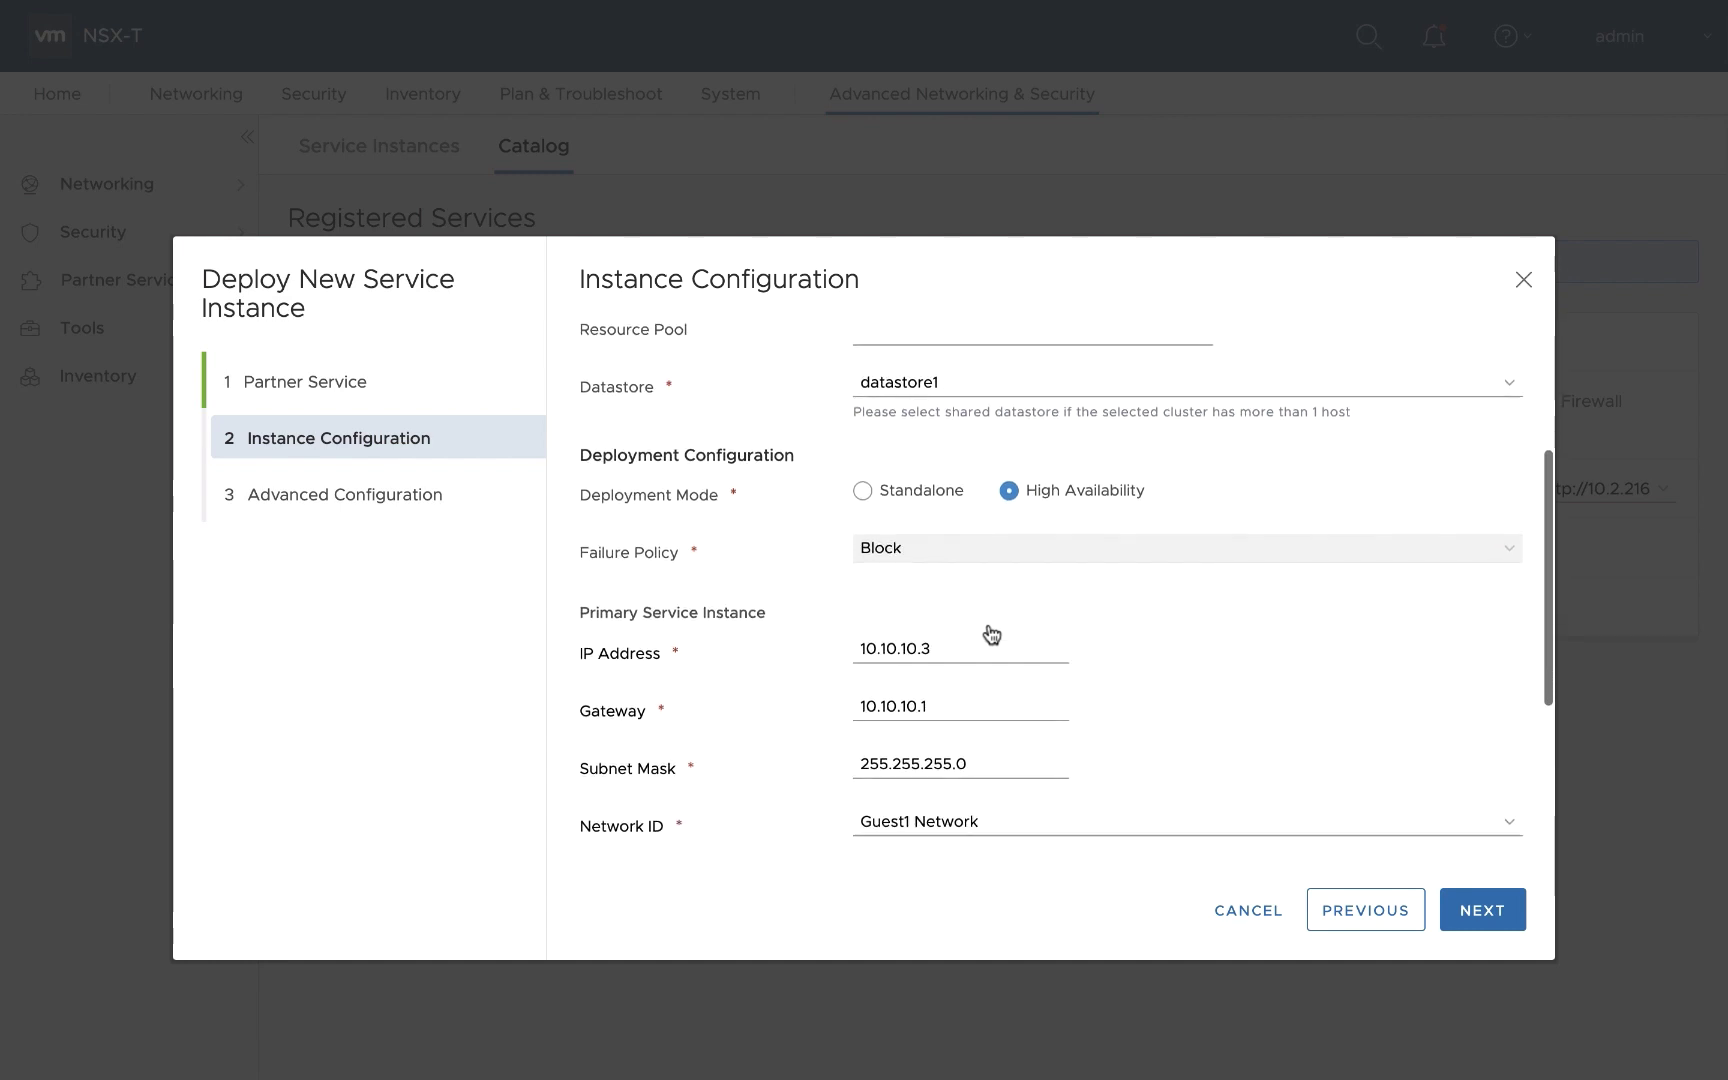
scroll(991, 634, down, 2)
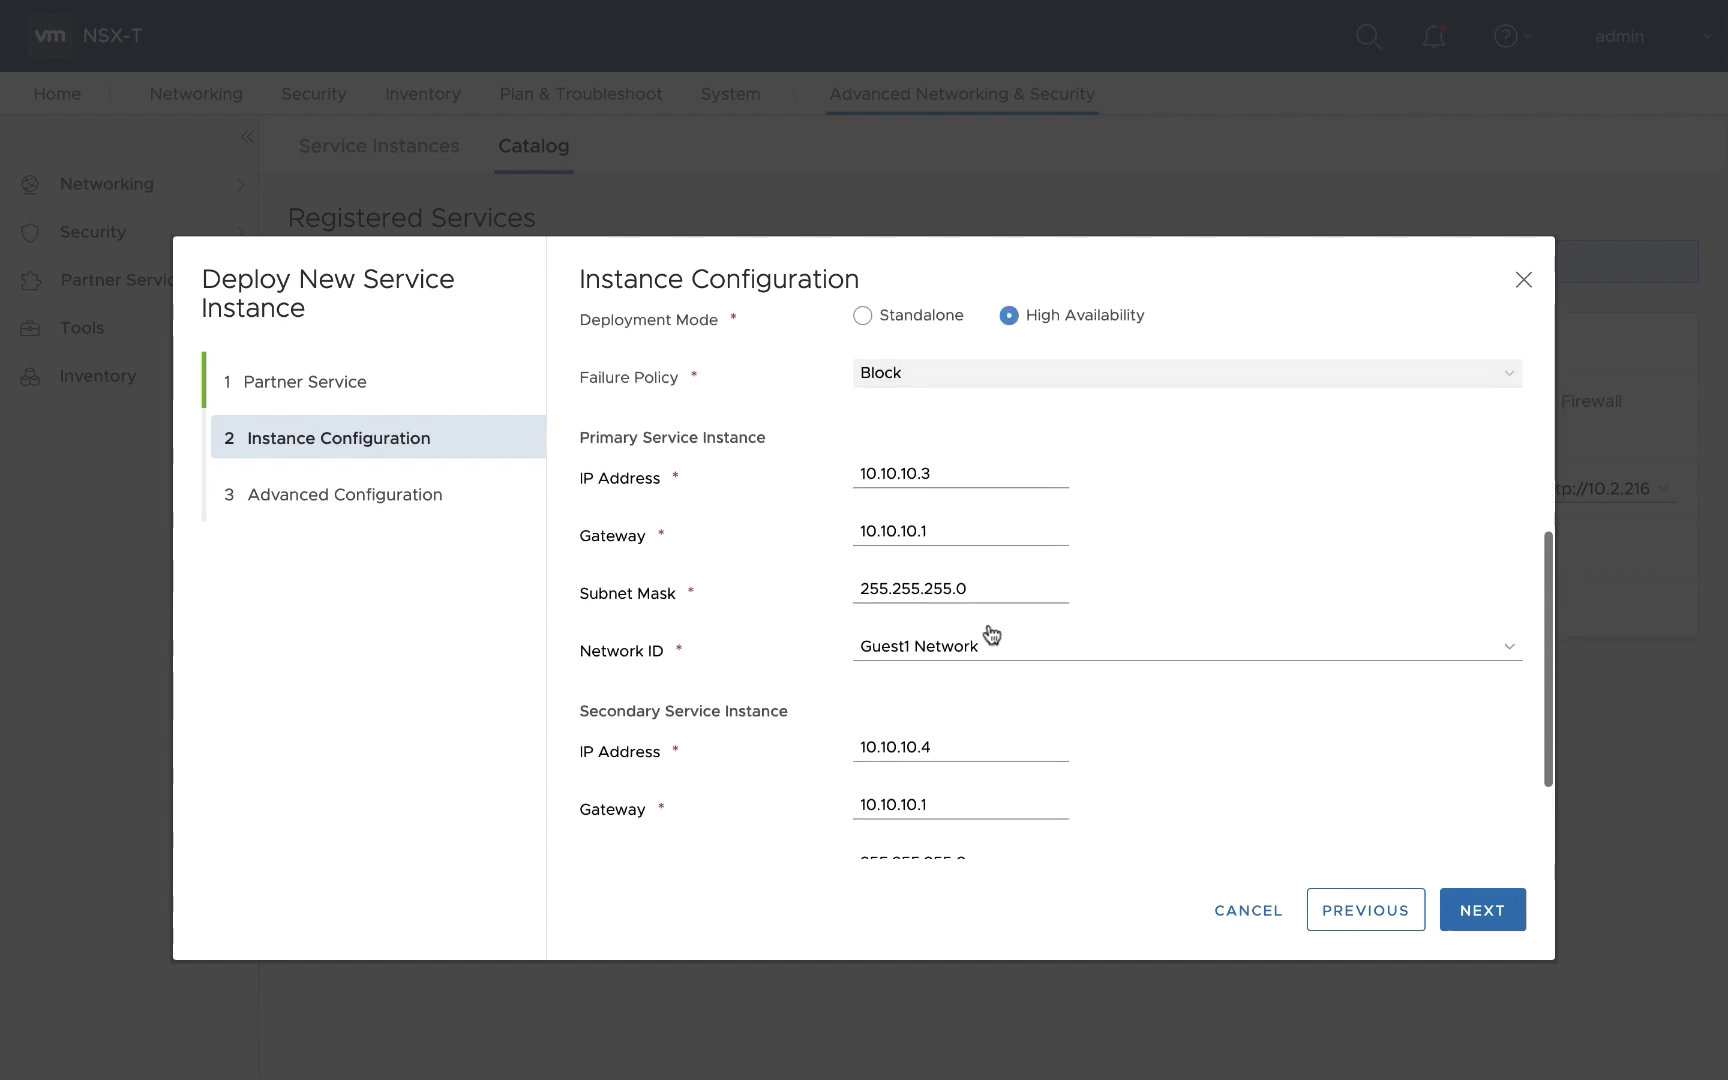
scroll(991, 634, down, 2)
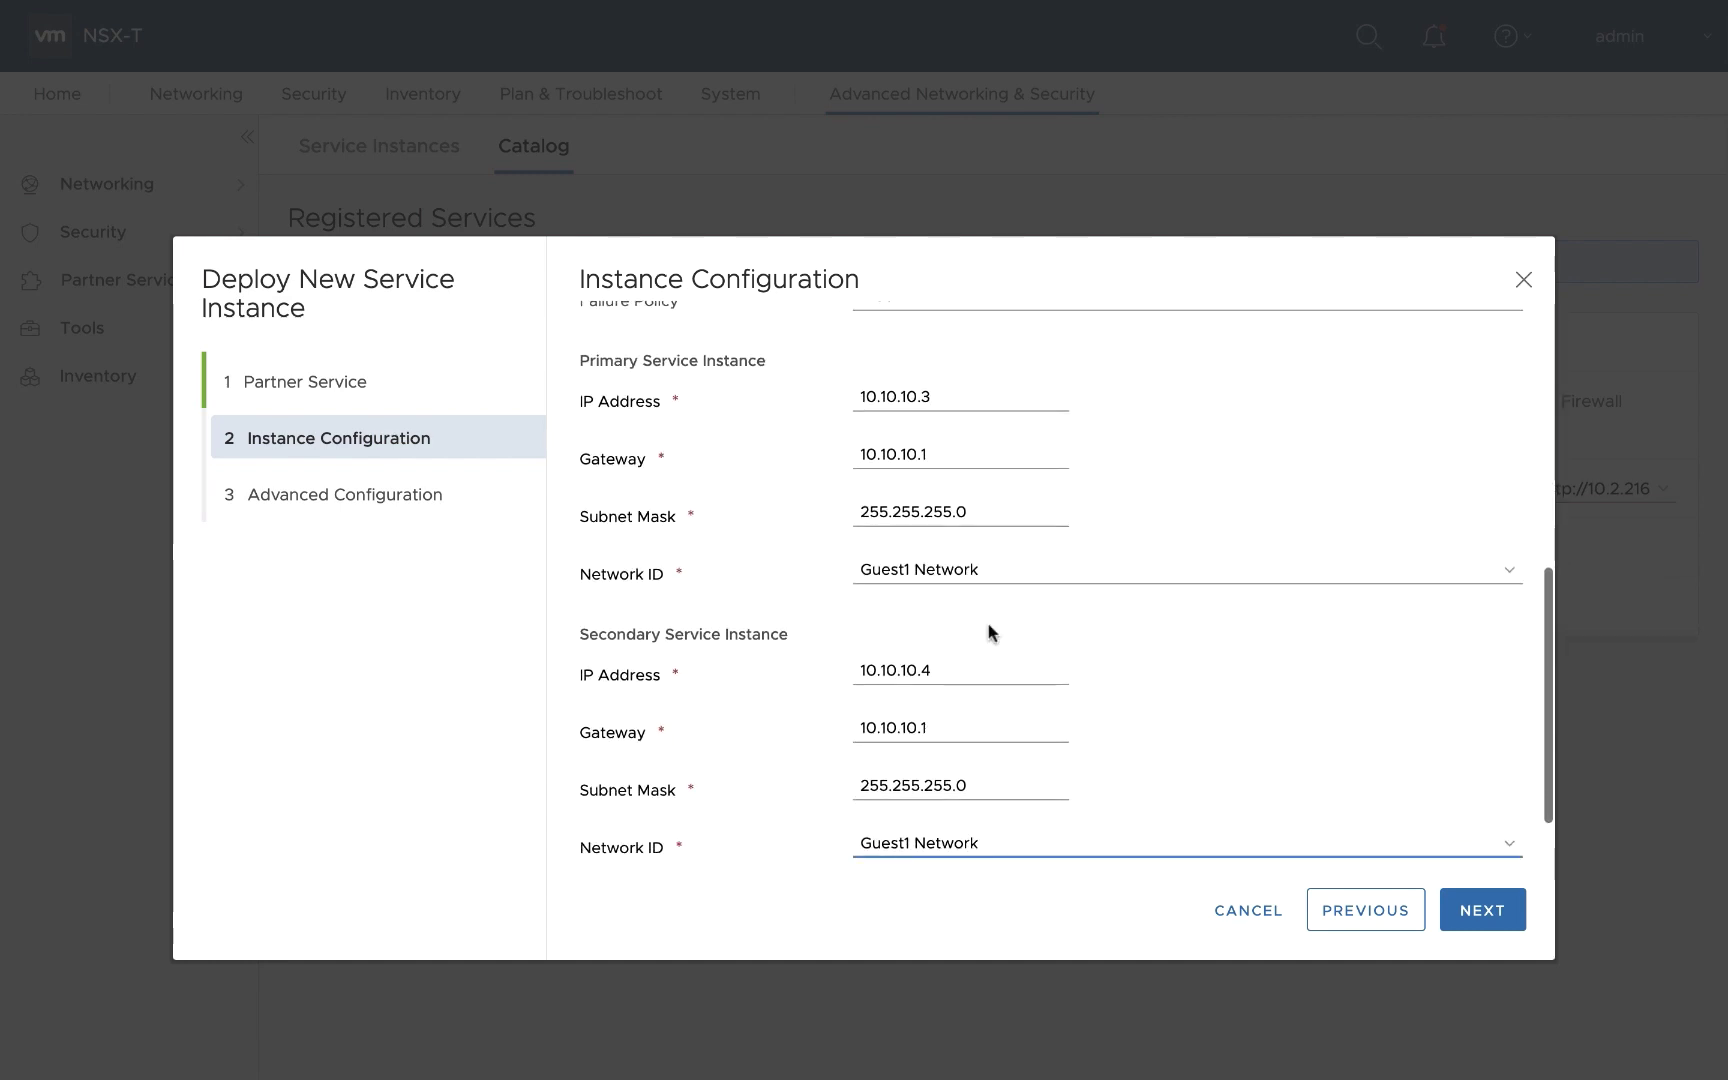
click(1487, 910)
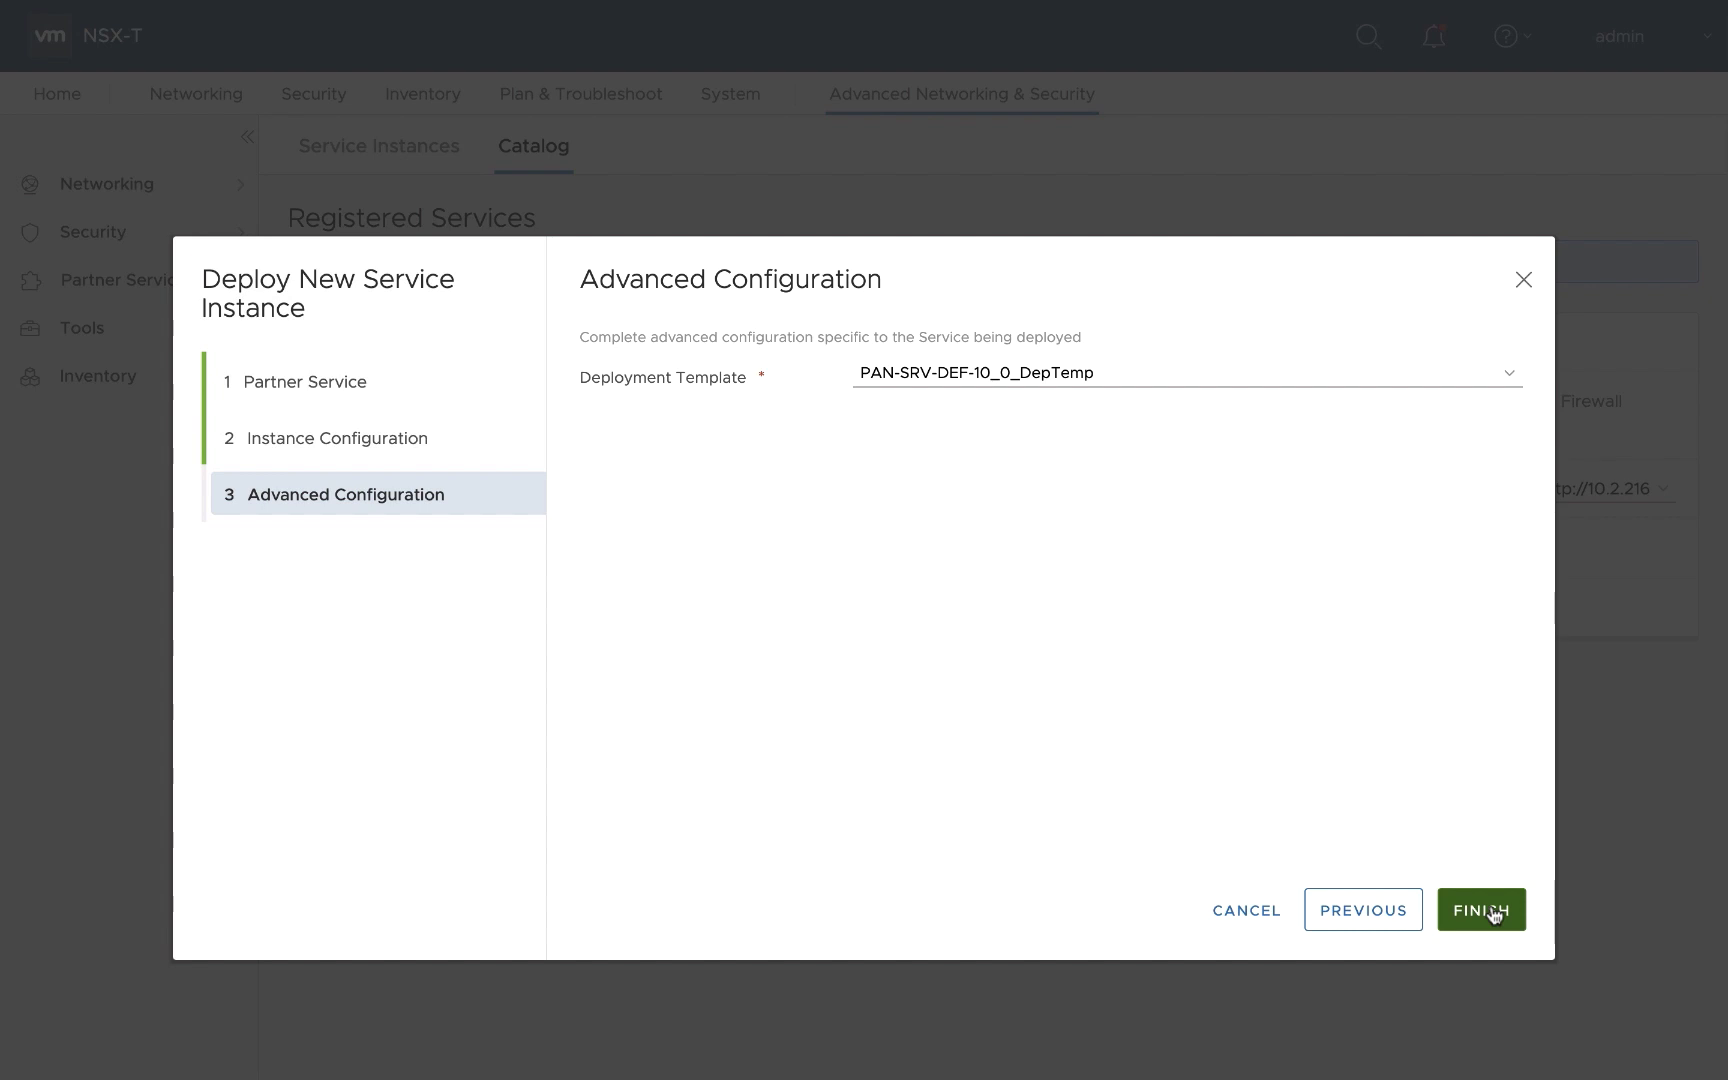
click(1485, 910)
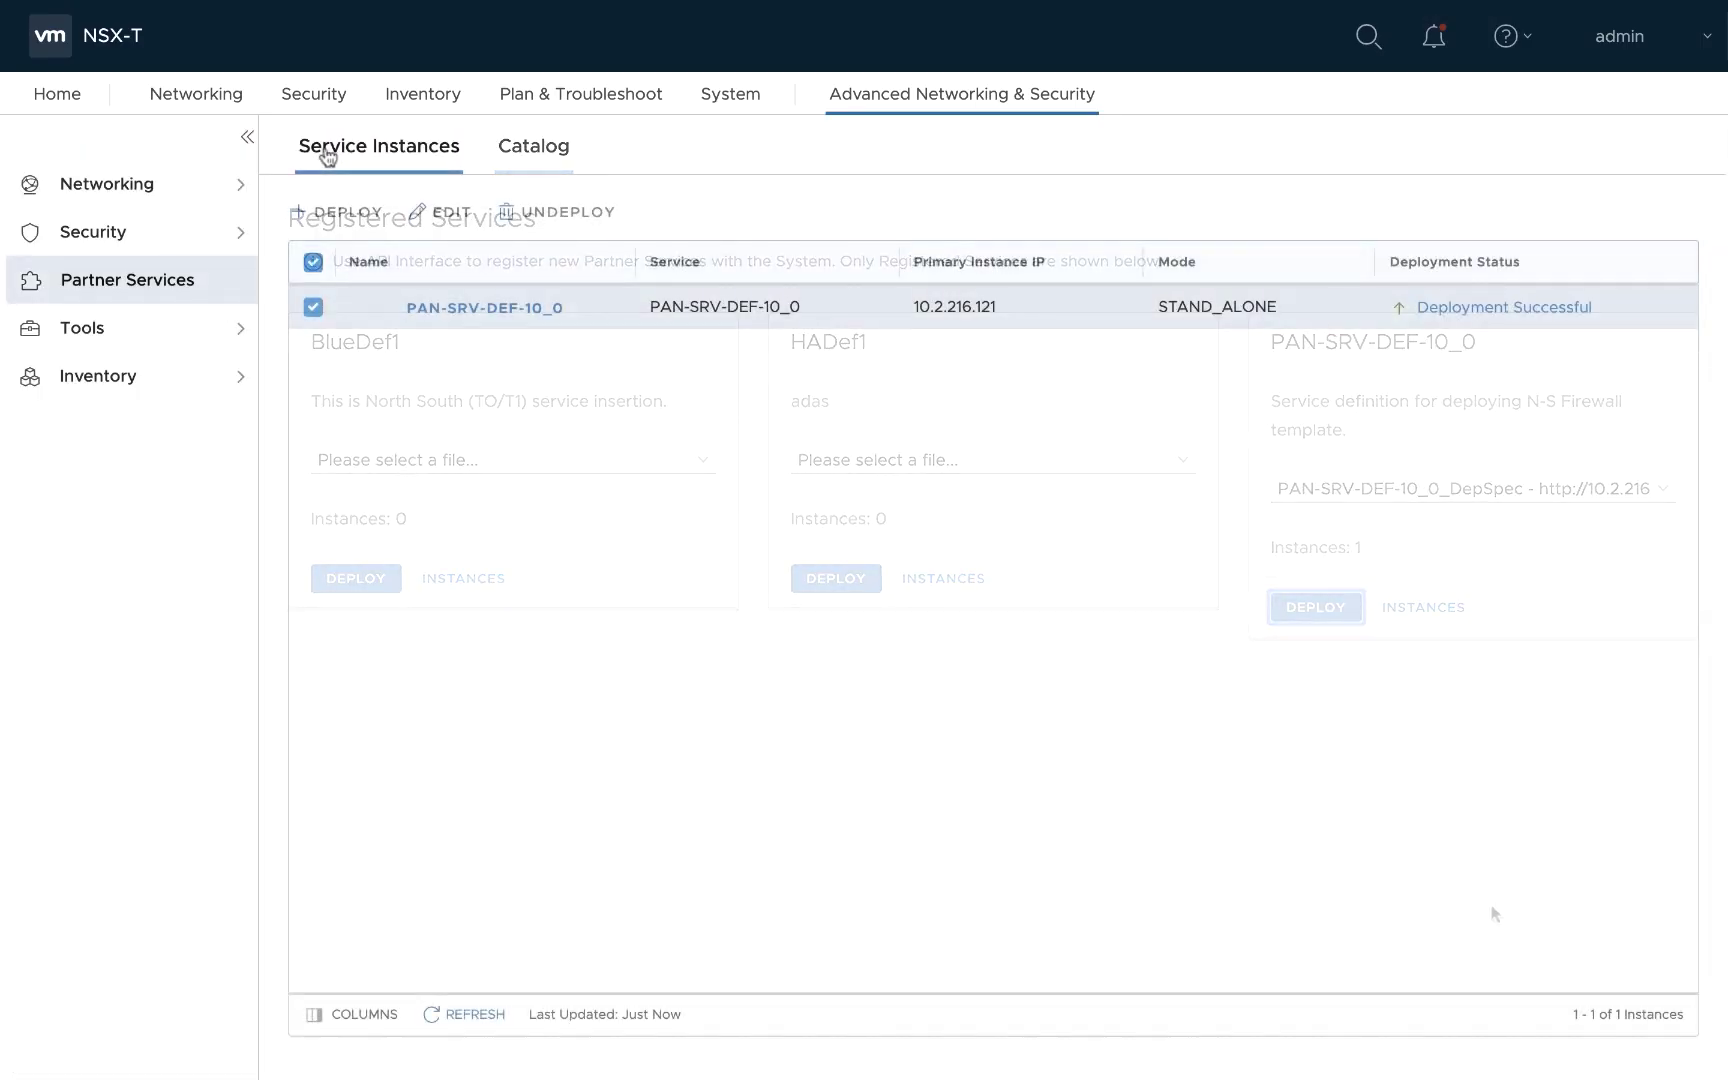
Open PAN-SRV-DEF-10_0's instance details and scroll through its Traffic Redirection rules table.
click(424, 314)
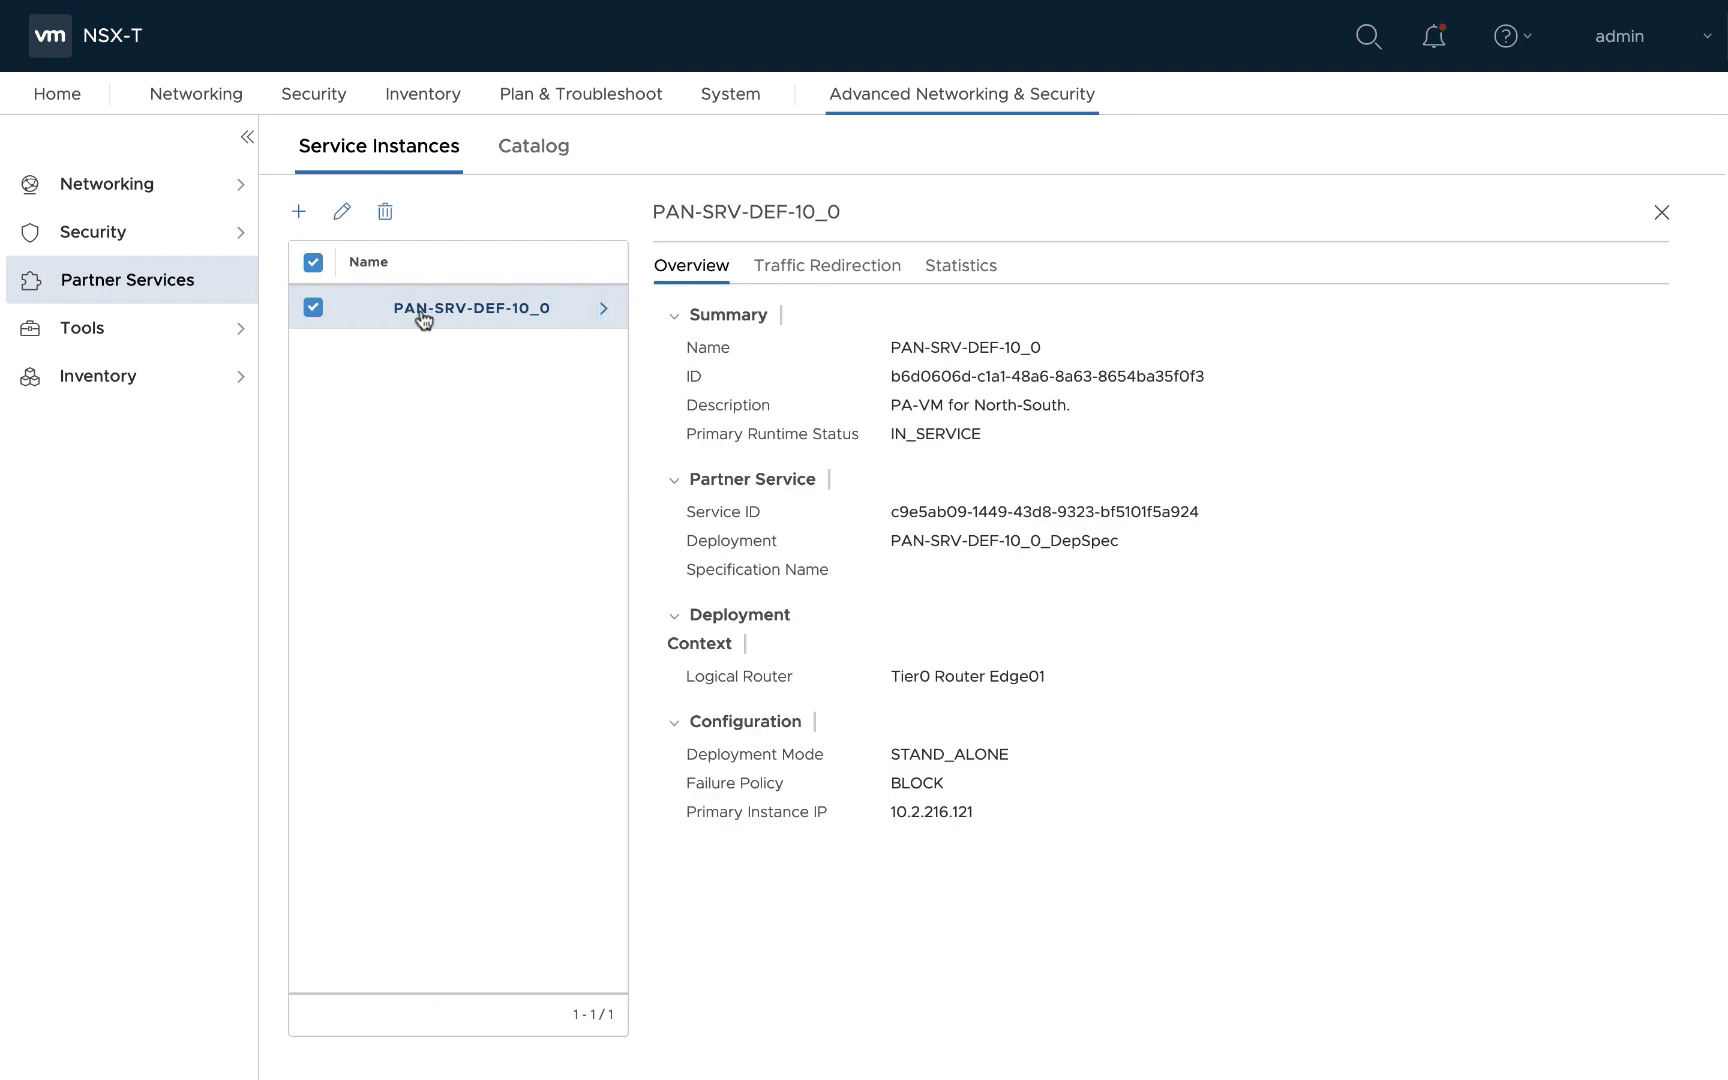
click(790, 268)
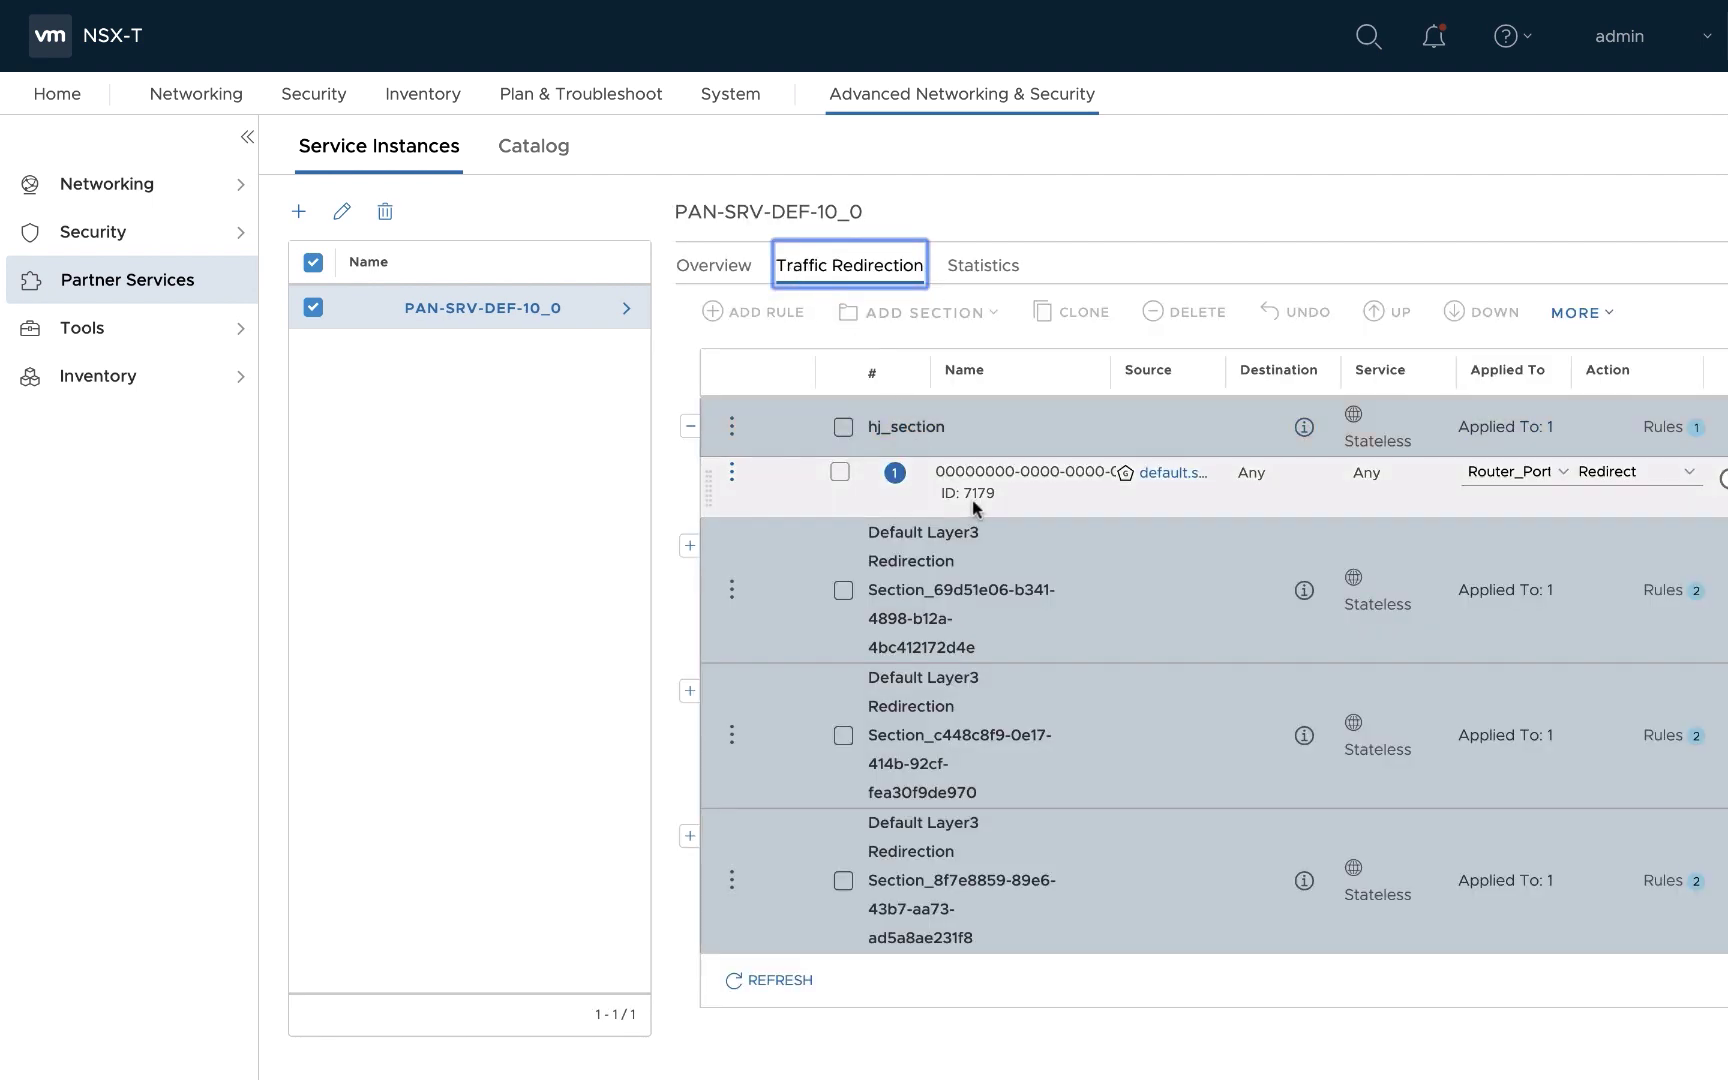
scroll(972, 505, right, 2)
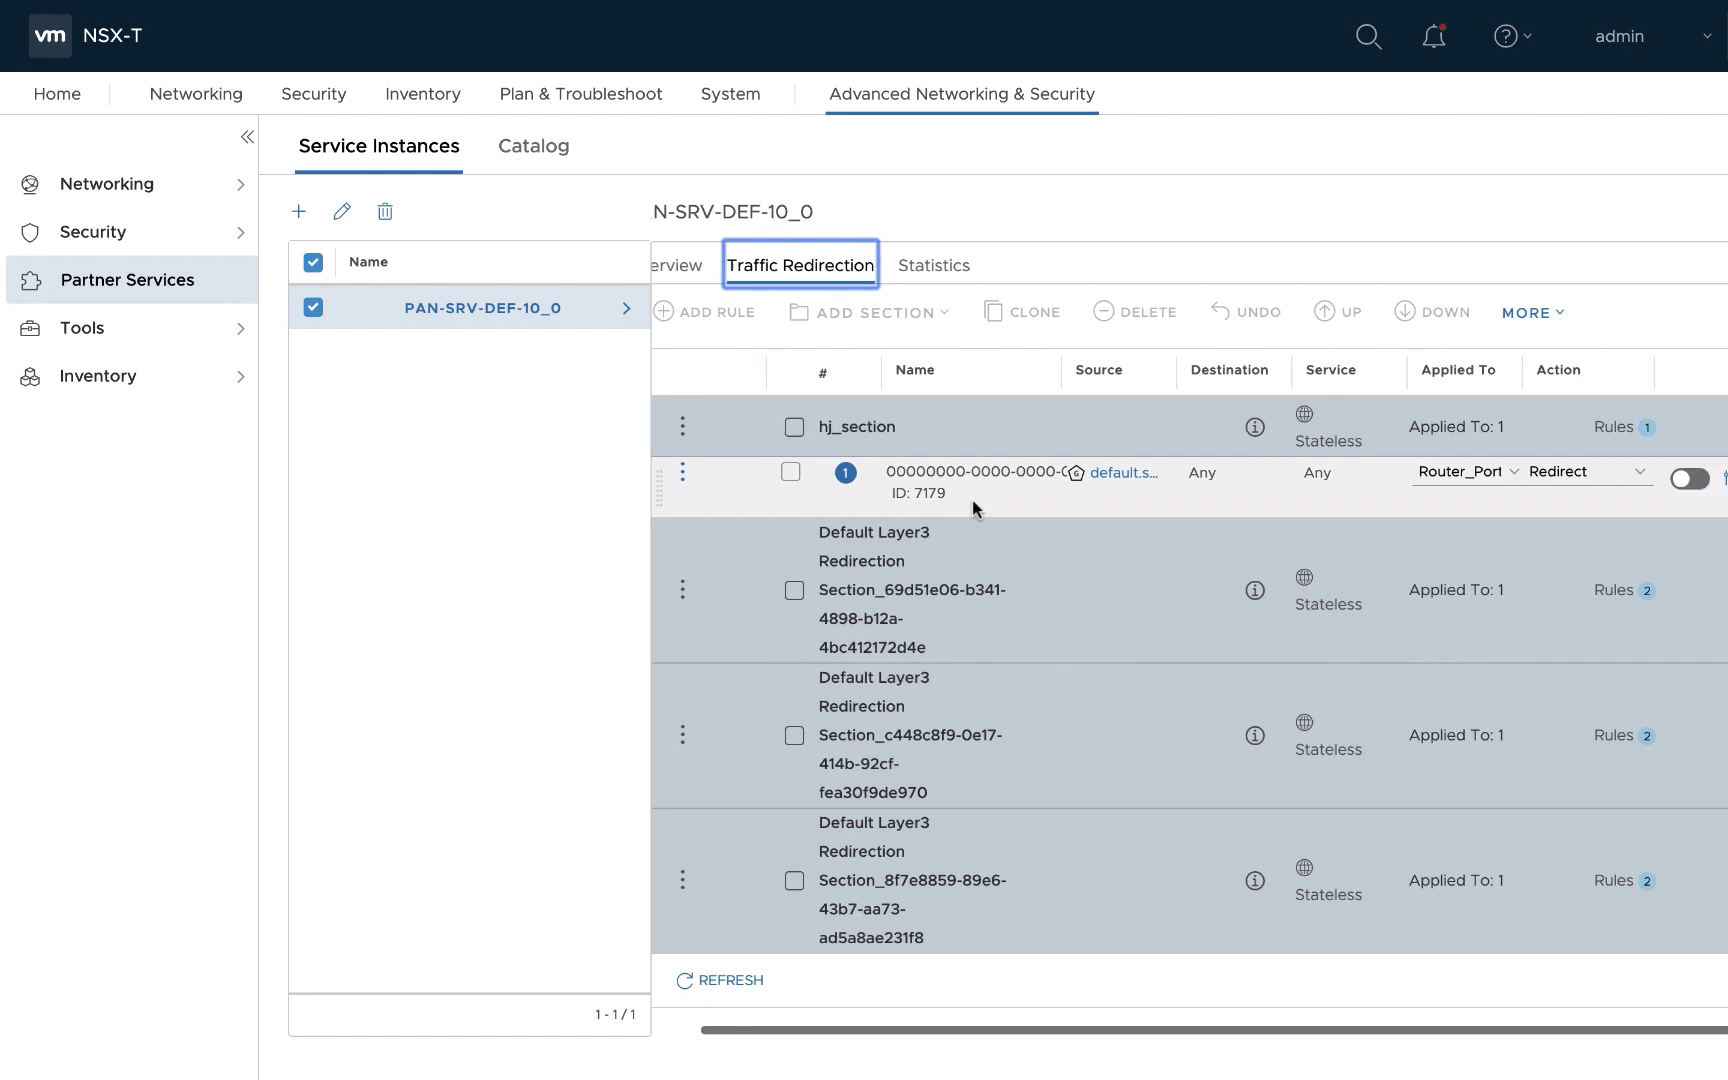
scroll(972, 500, left, 2)
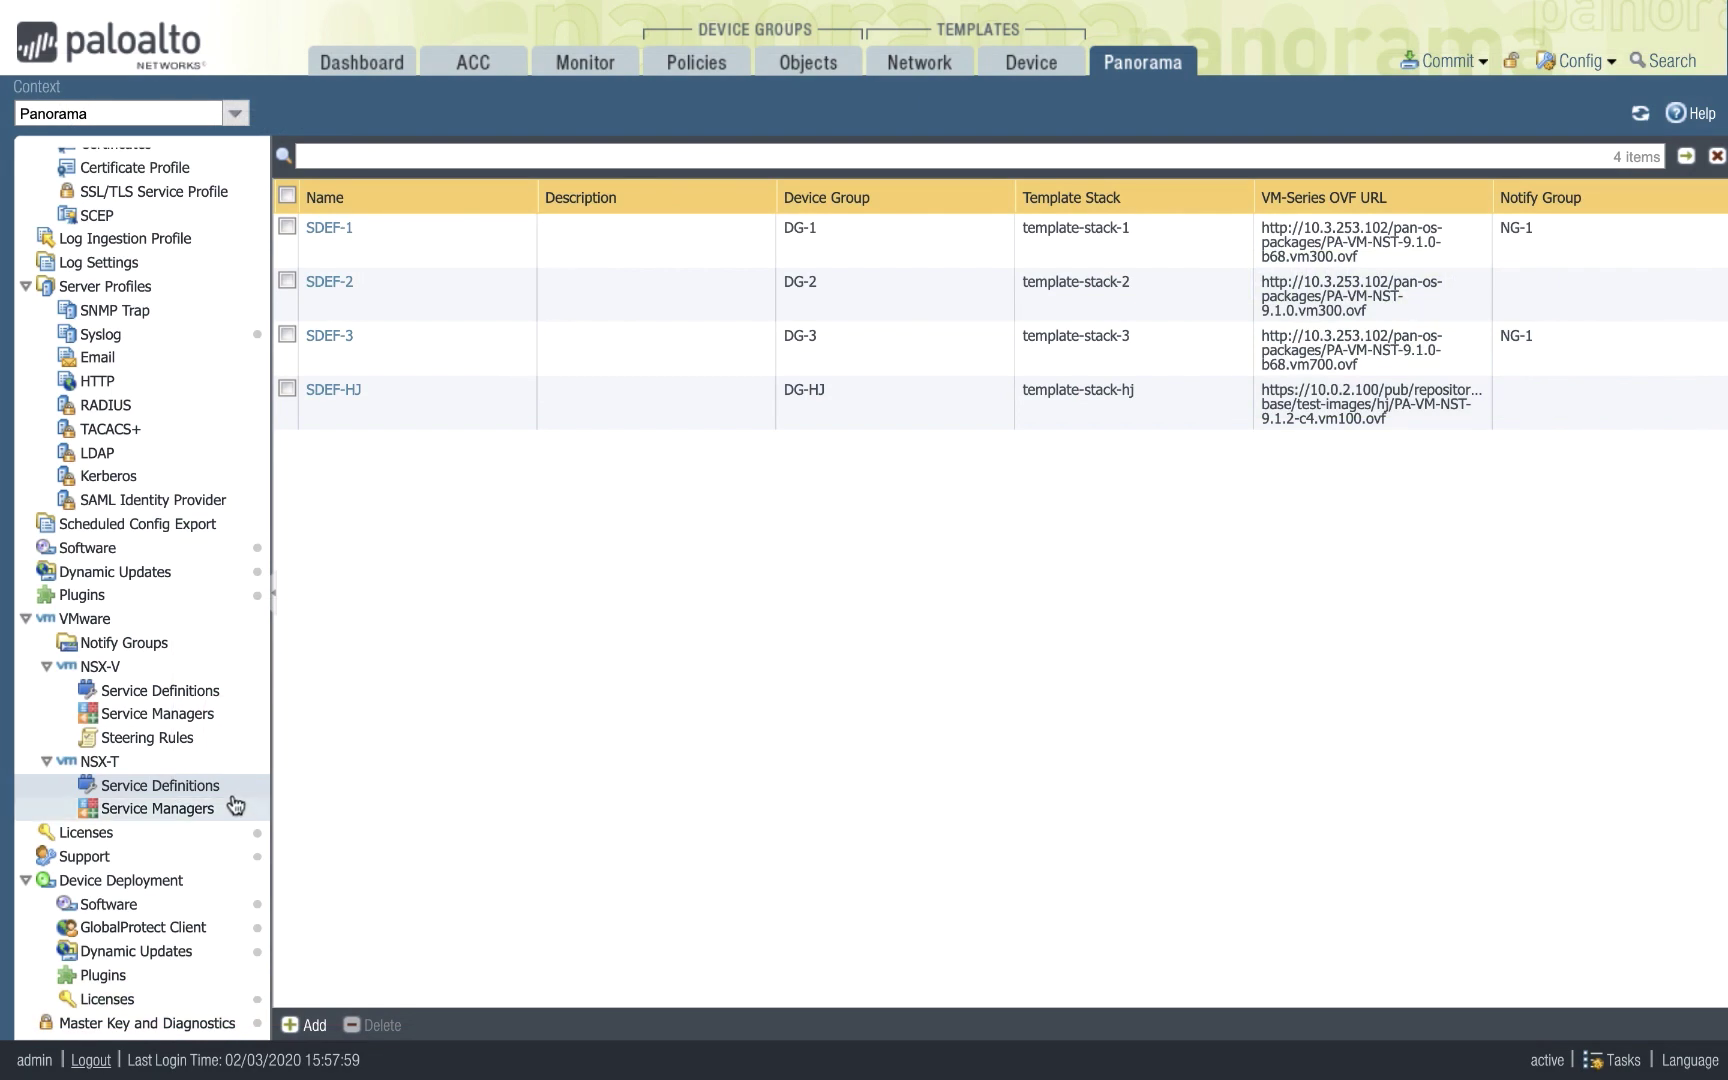
Review SDEF-1's service definition dialog, cancel it, and return to NSX-T Manager.
click(342, 228)
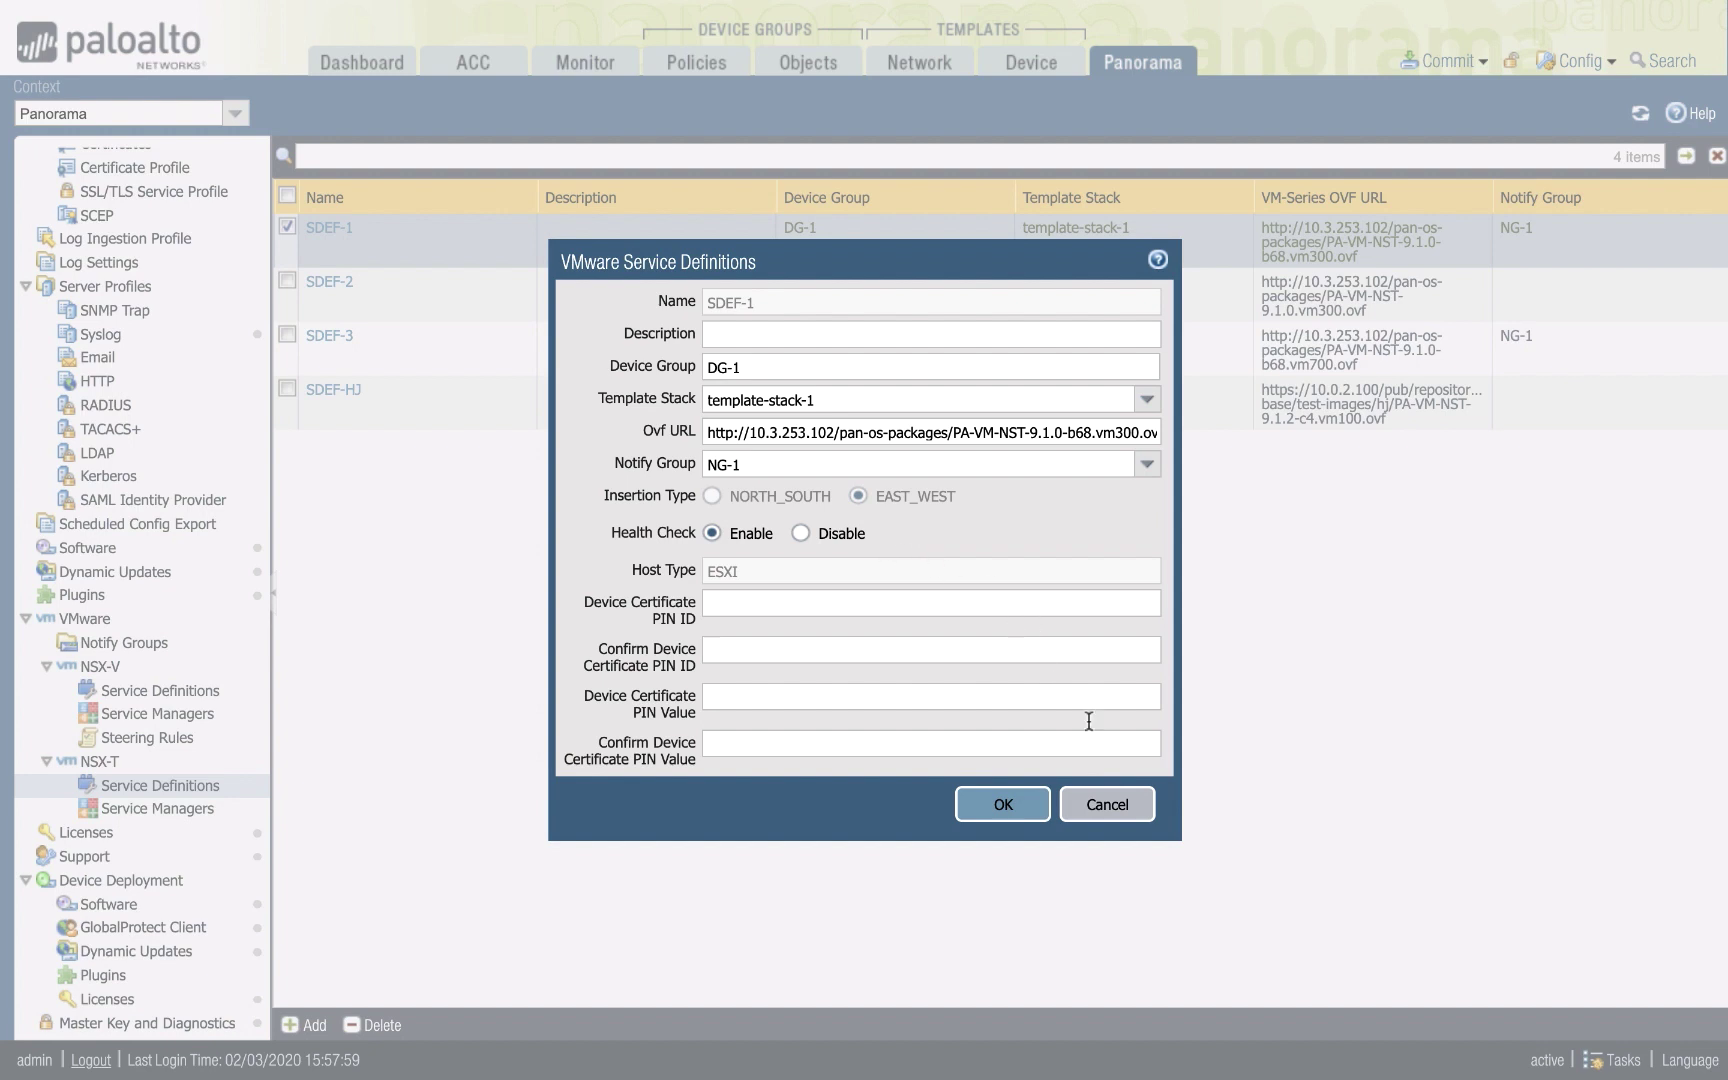
click(1105, 806)
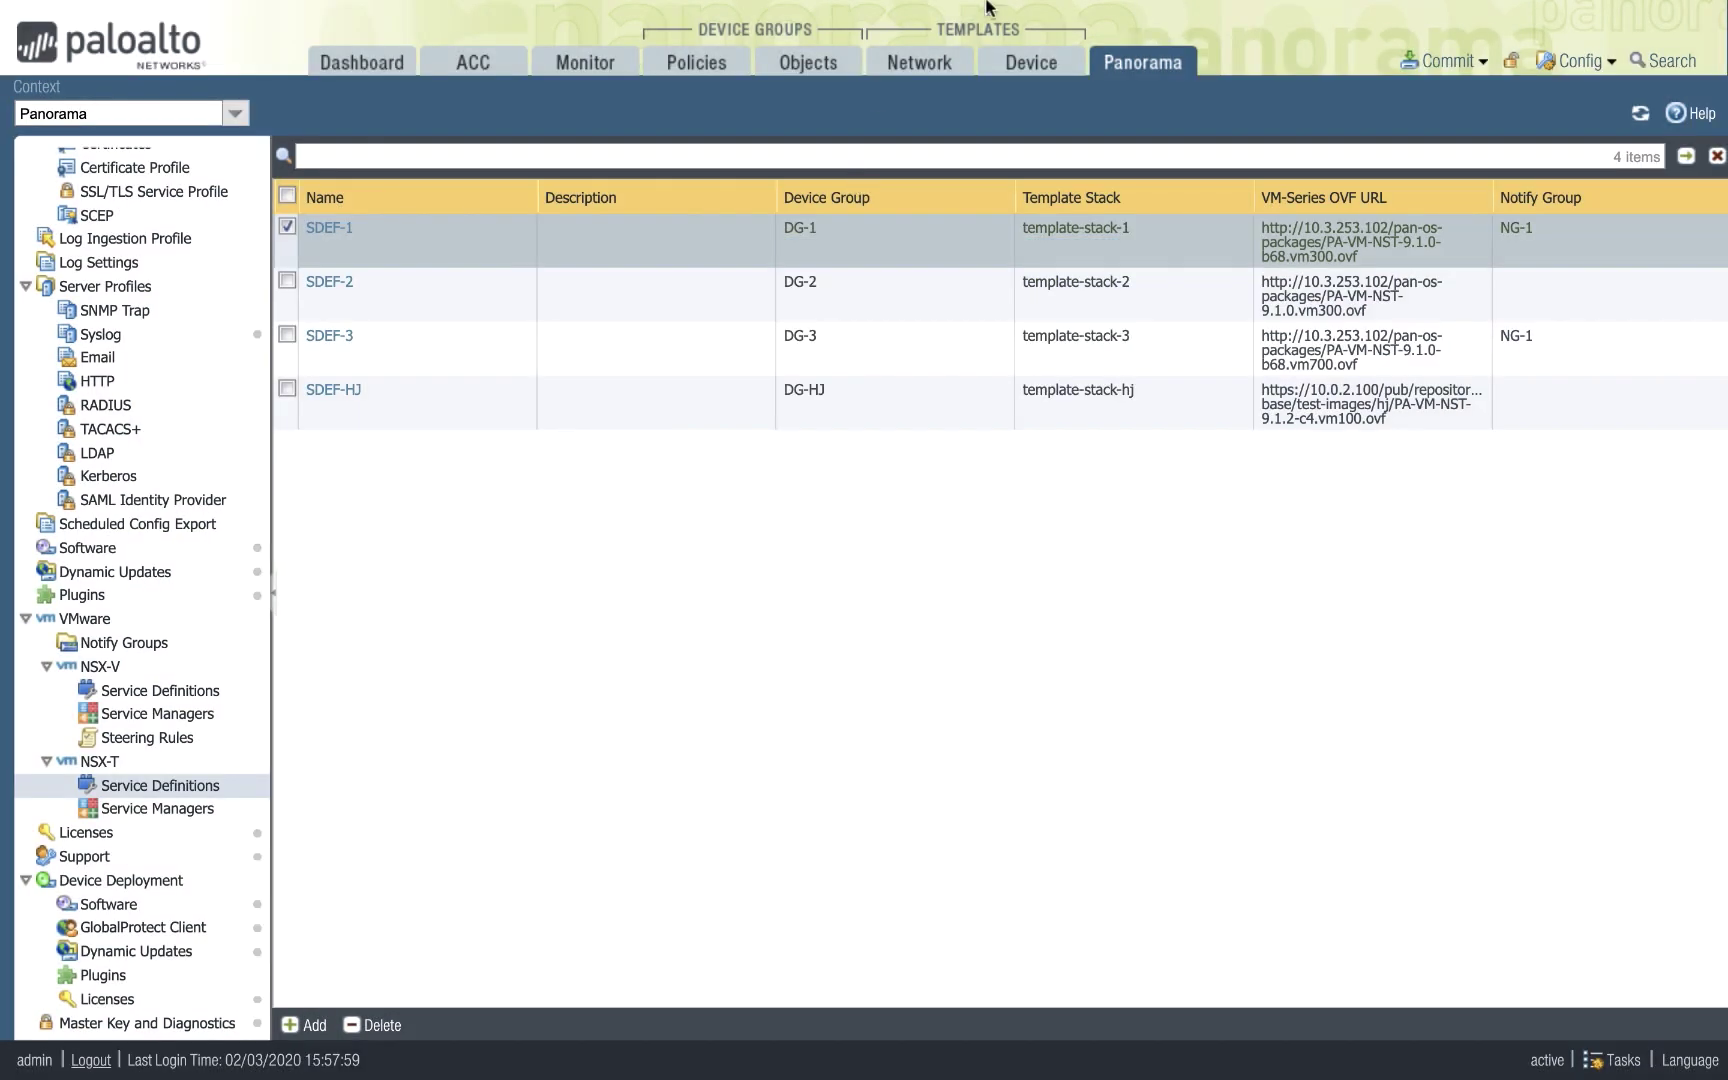
mouse_move(1285, 18)
click(1594, 83)
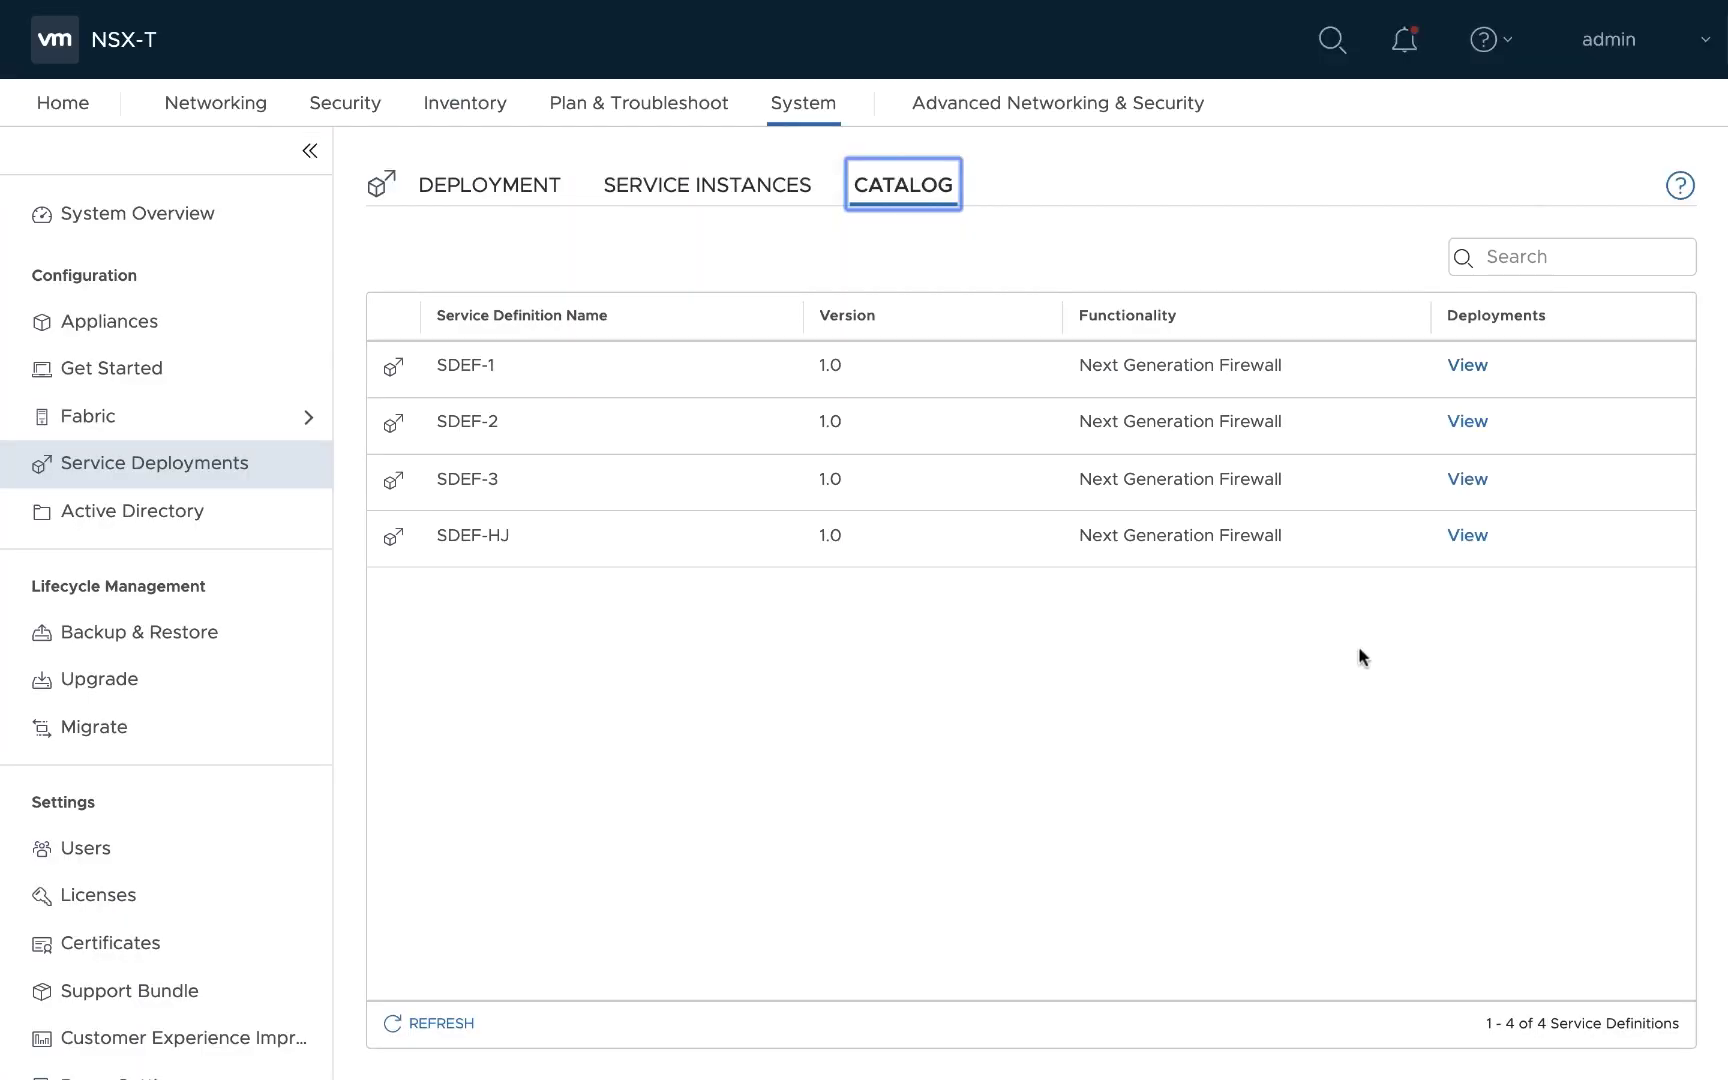
View SDEF-1's EW-SD-1 deployment and the Deployment Type choices for a new deployment.
click(198, 464)
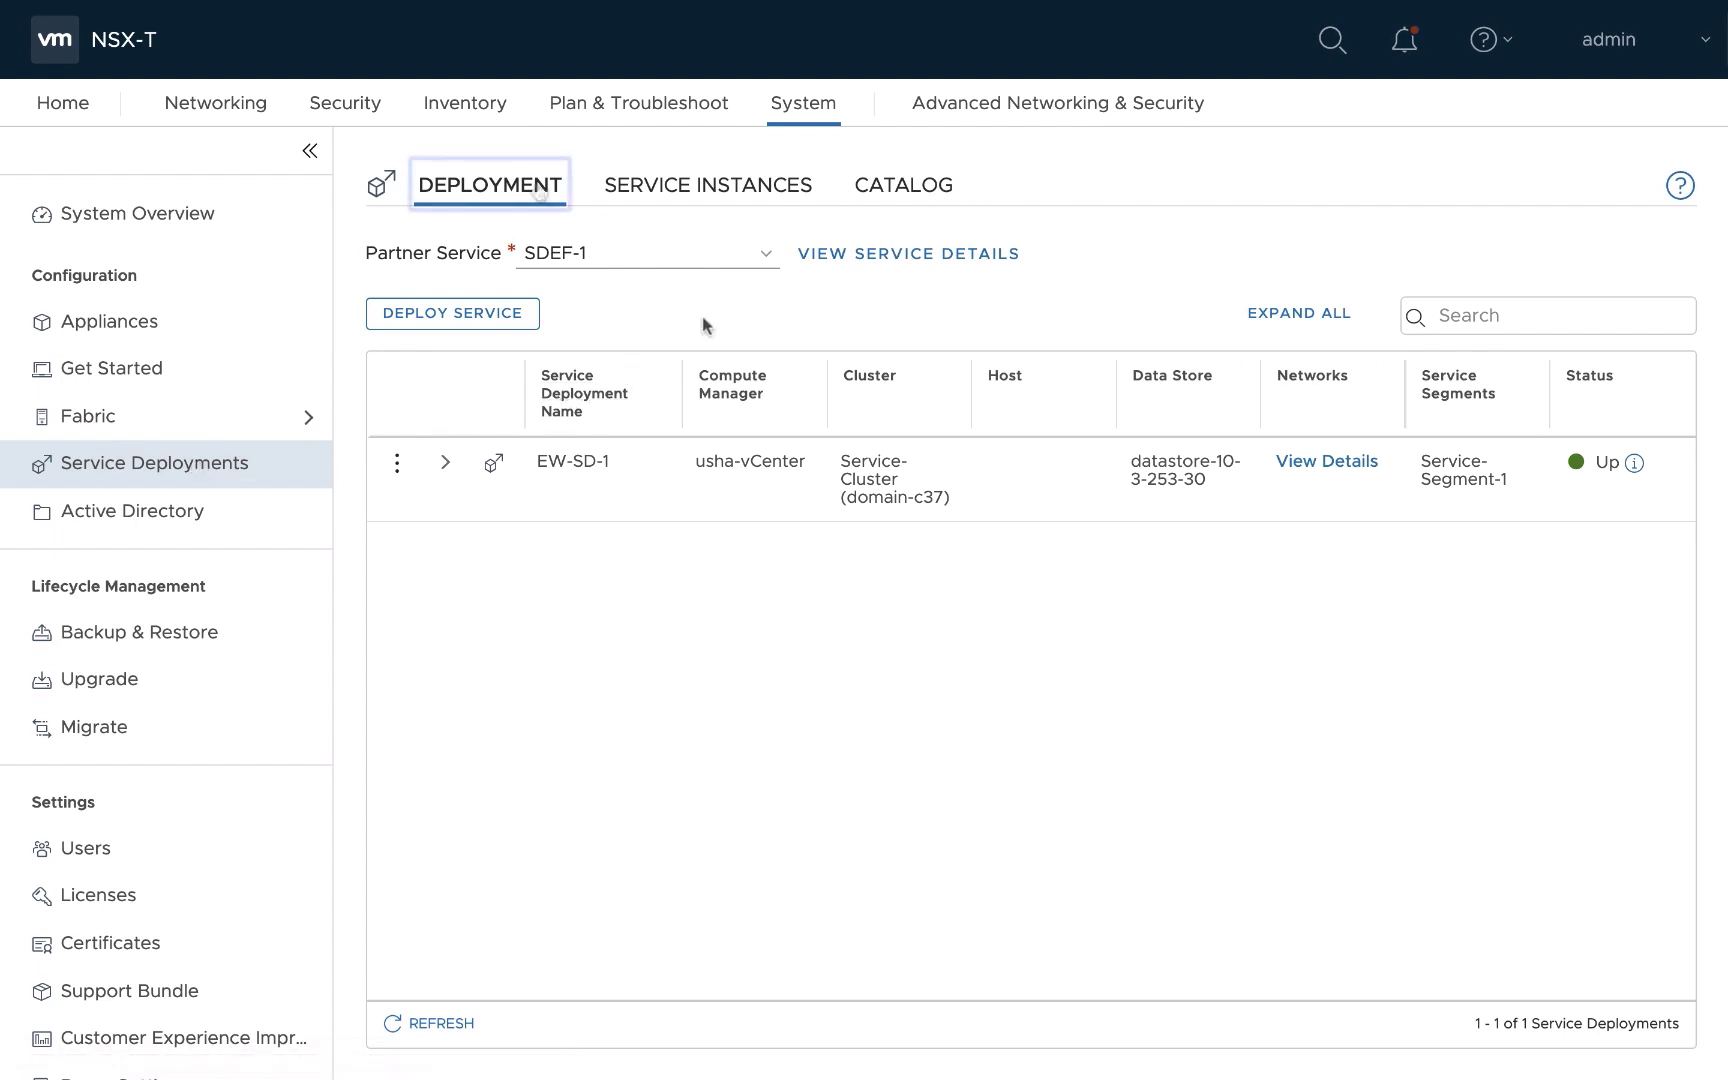
click(885, 195)
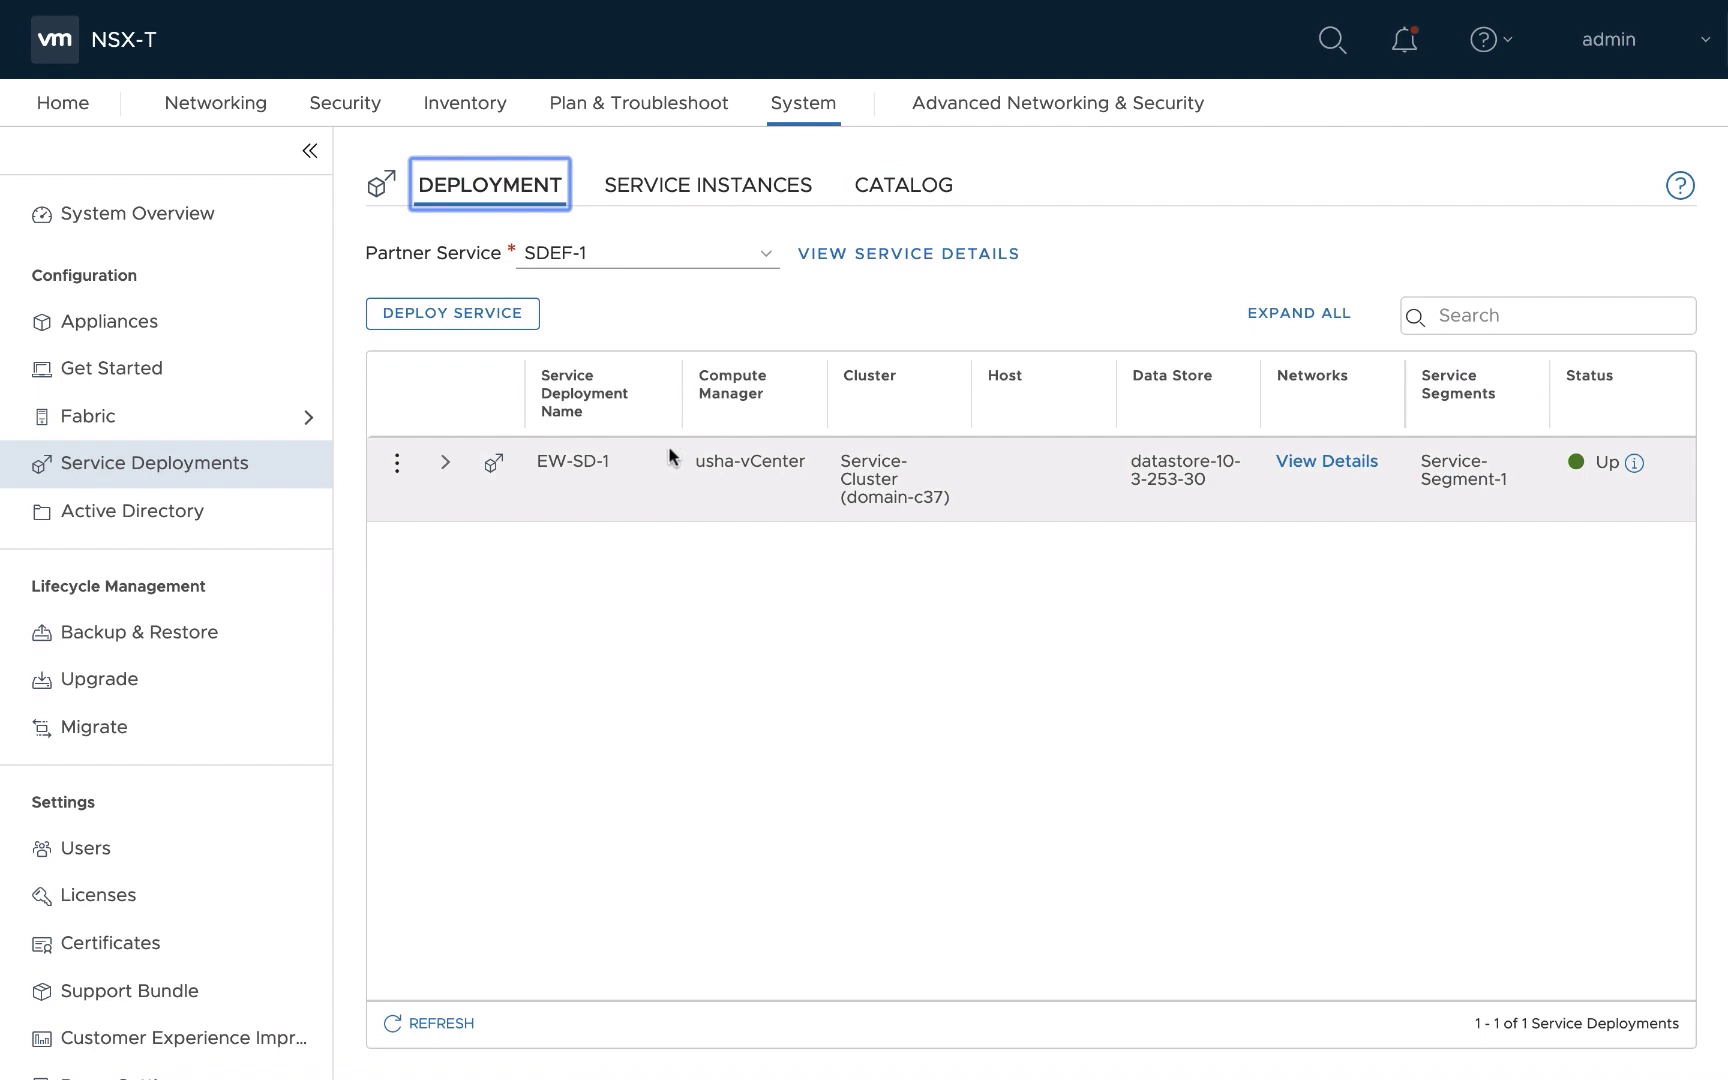
click(568, 463)
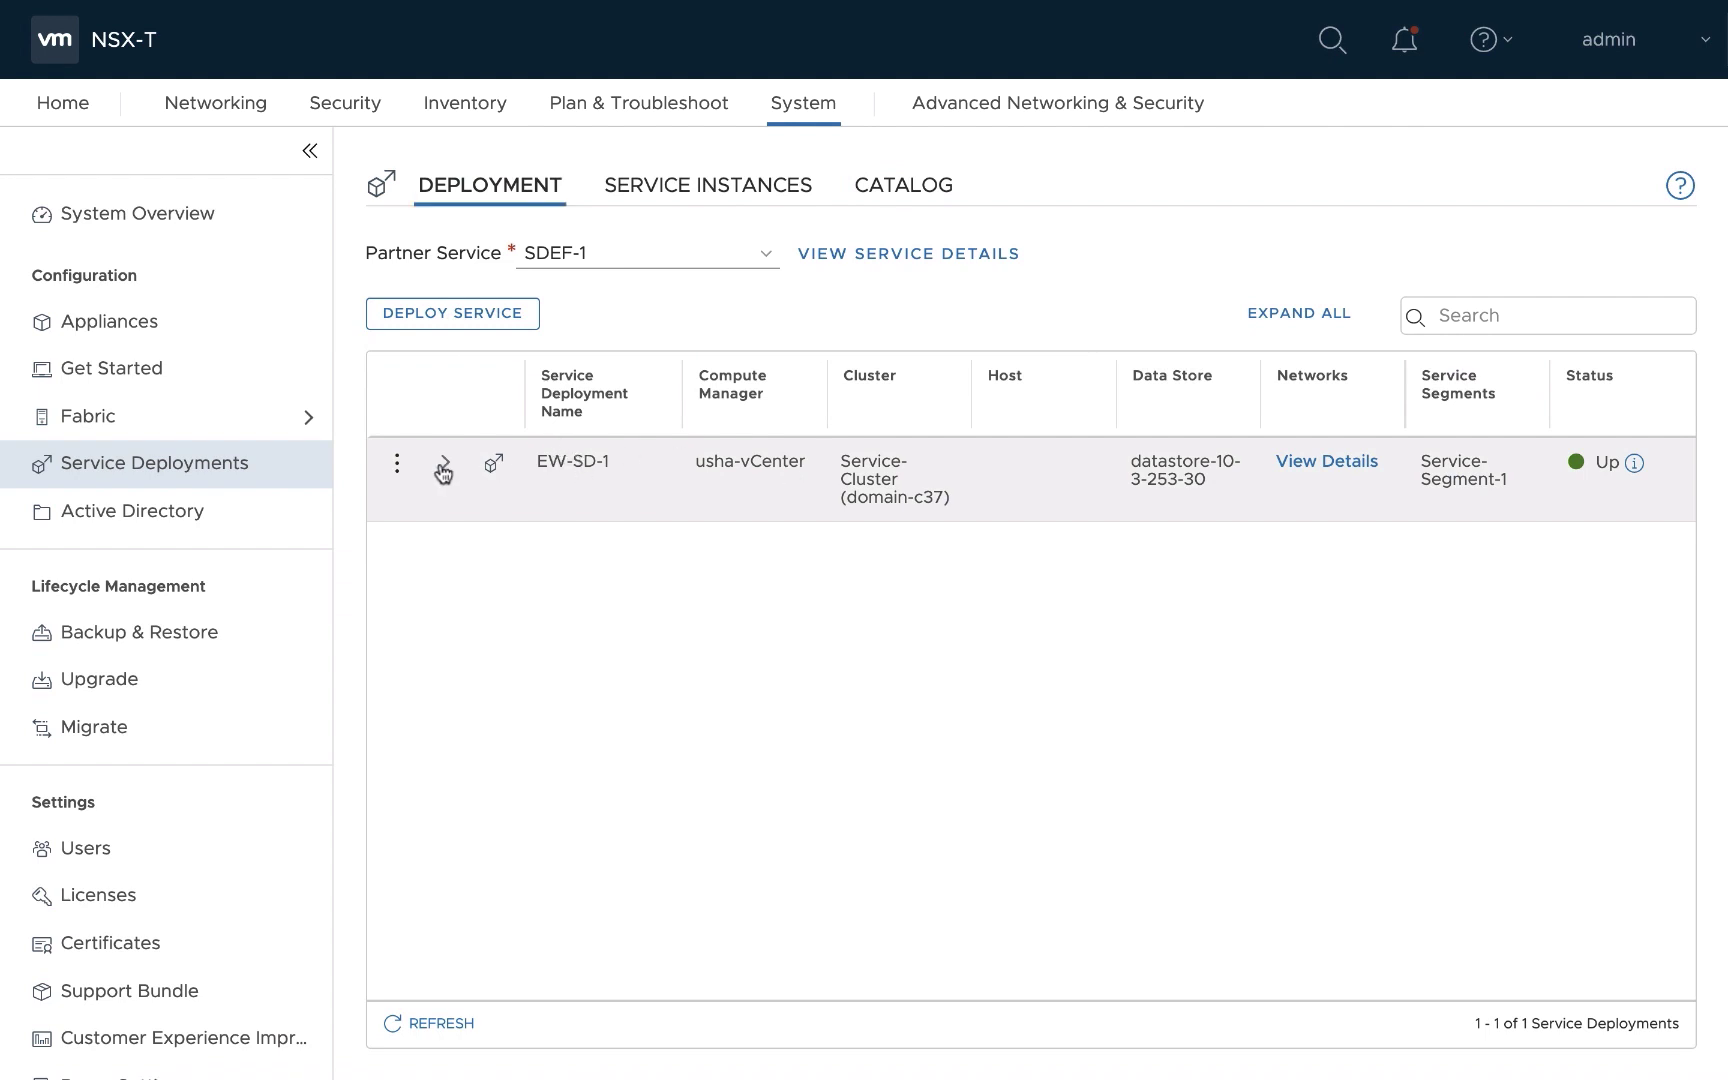
click(512, 312)
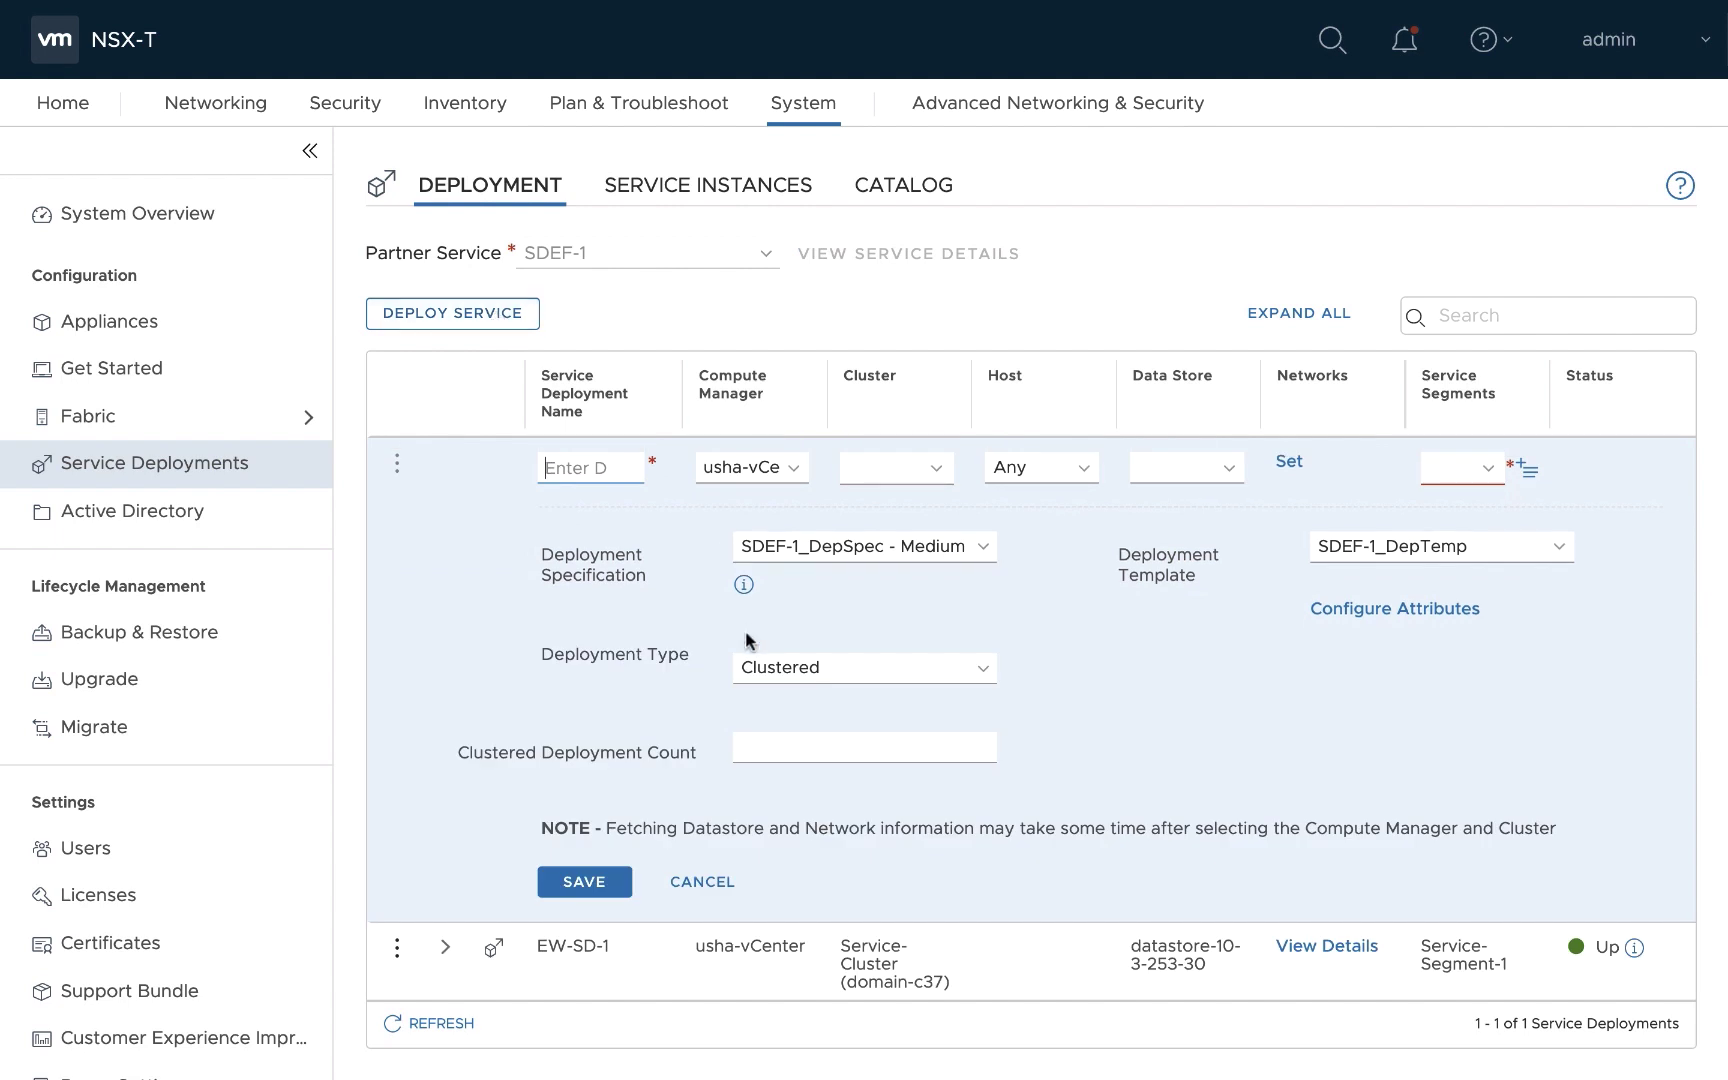
click(880, 680)
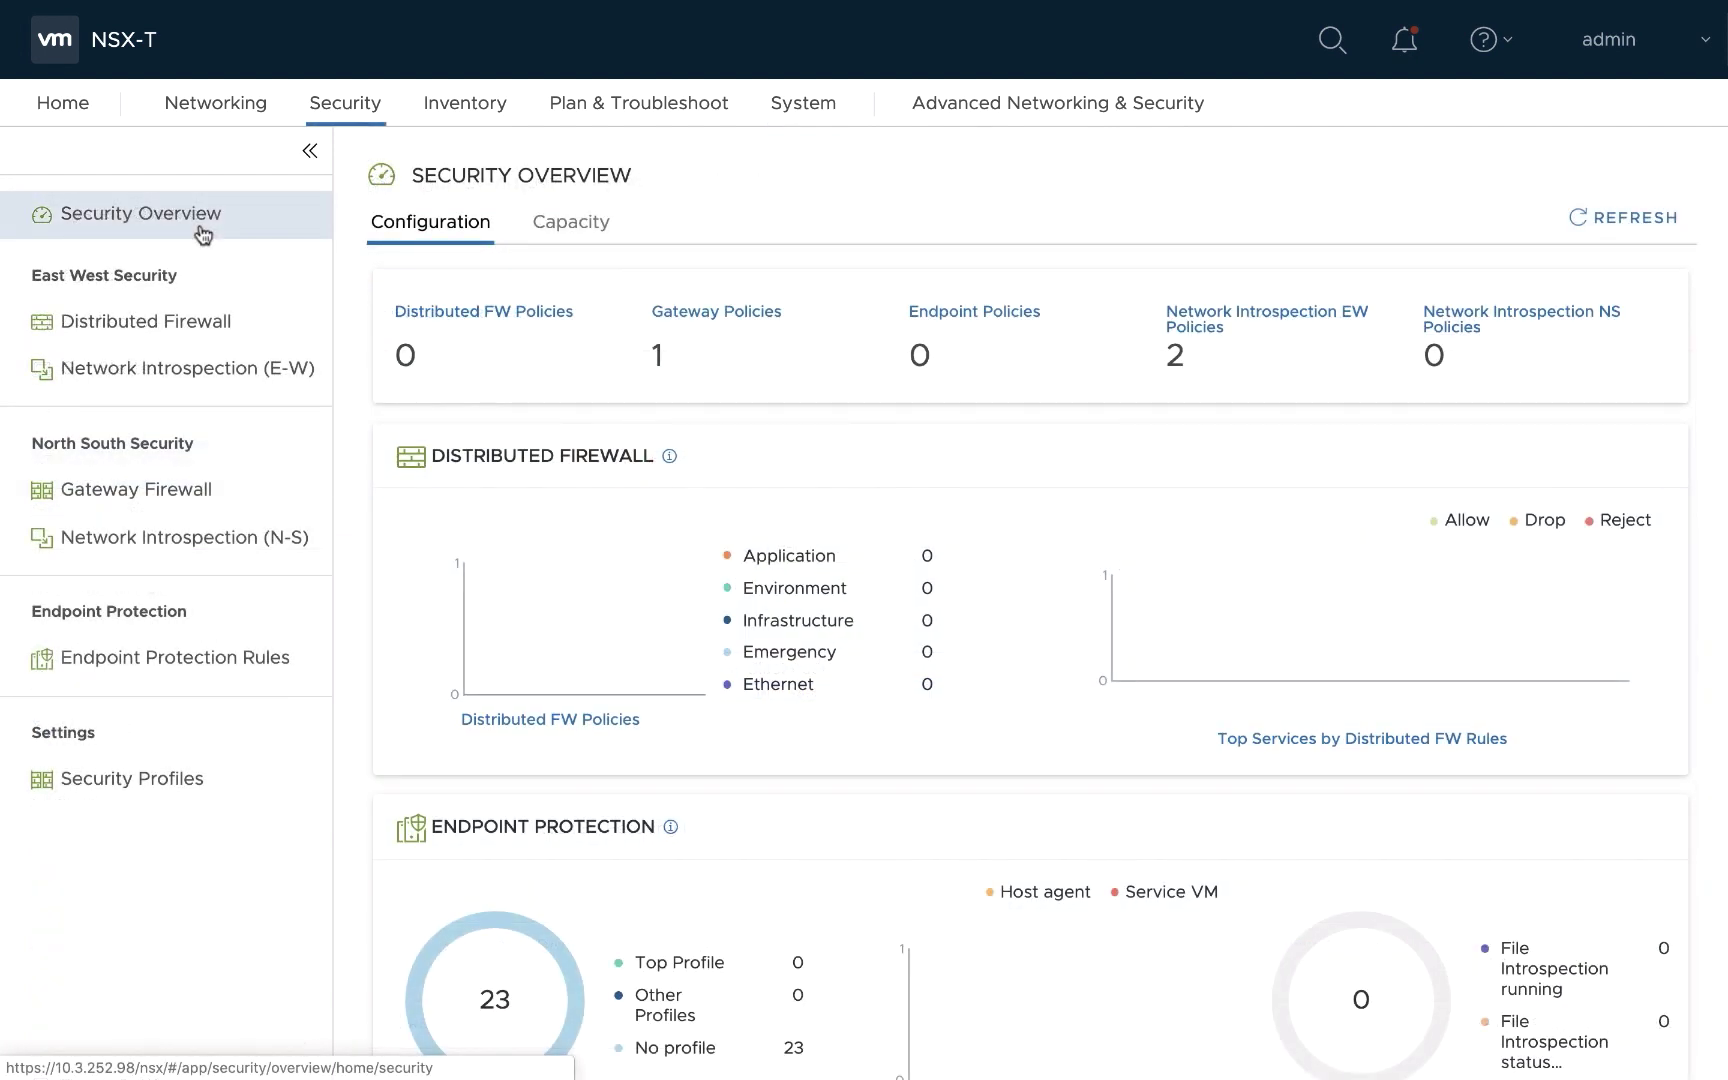
Inspect the profiles in service chain SC-1's forward path under Network Introspection E-W.
click(166, 367)
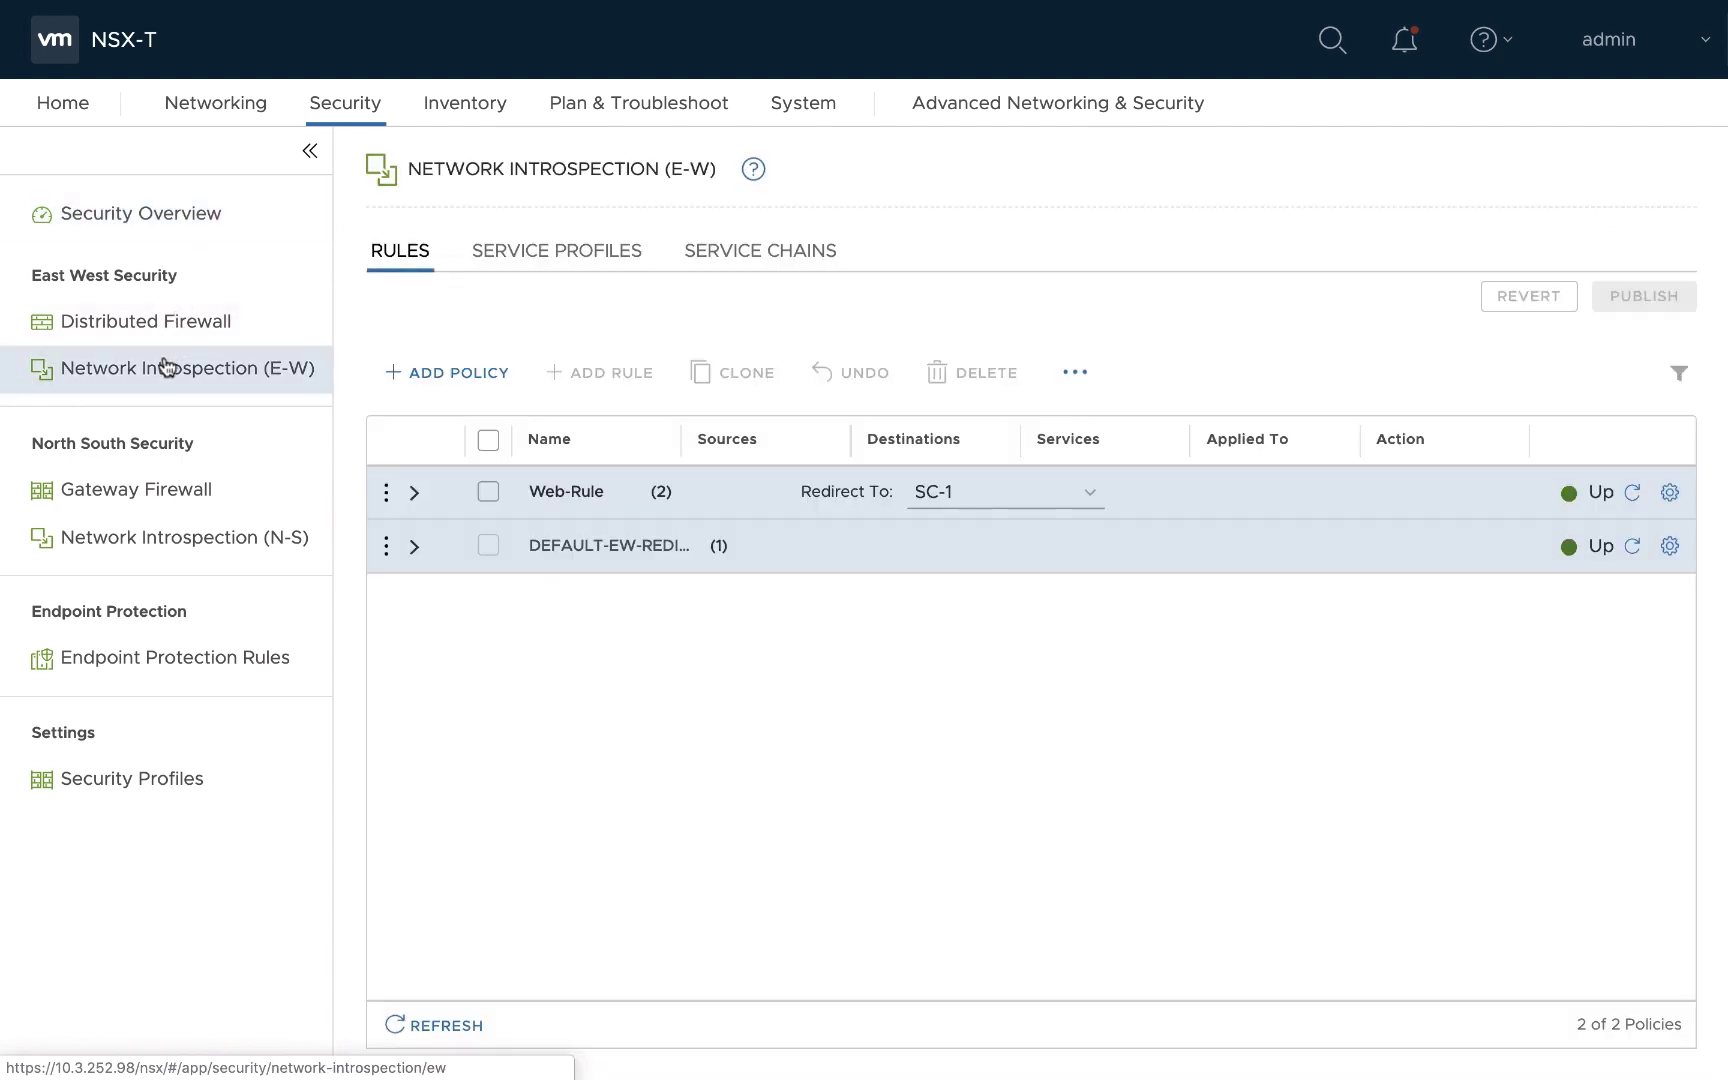
click(725, 255)
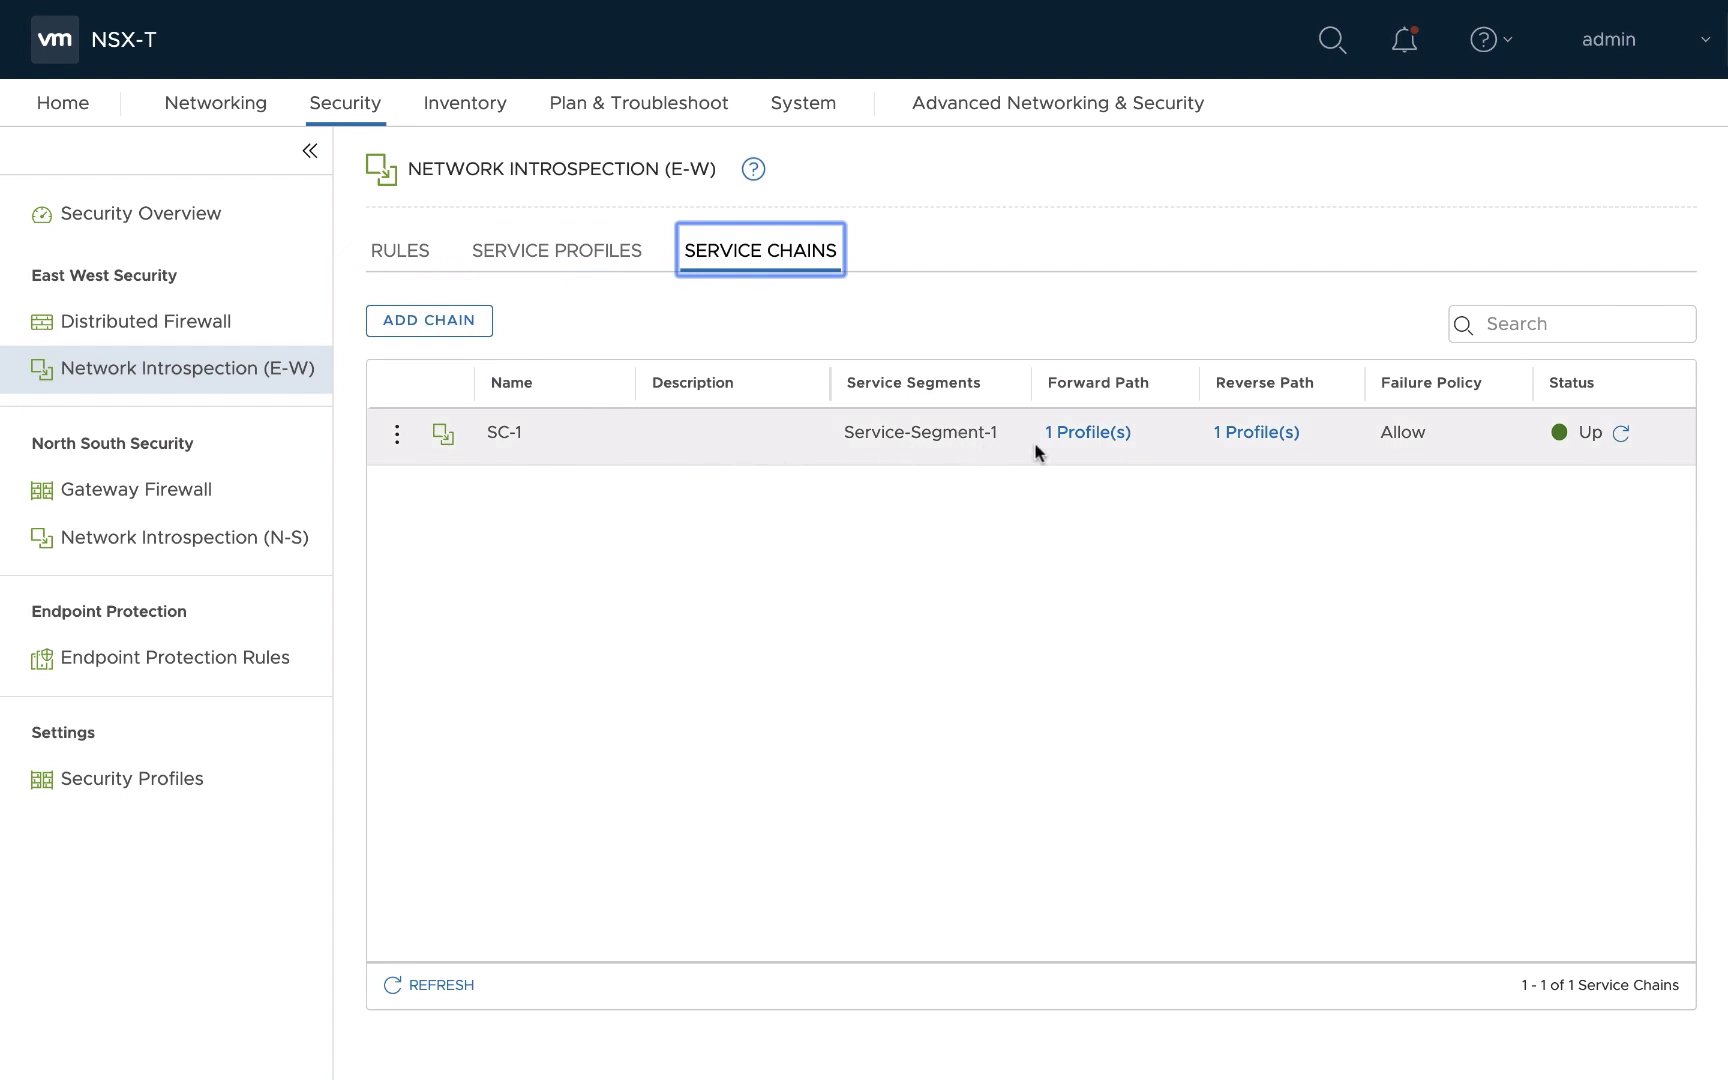
click(1094, 438)
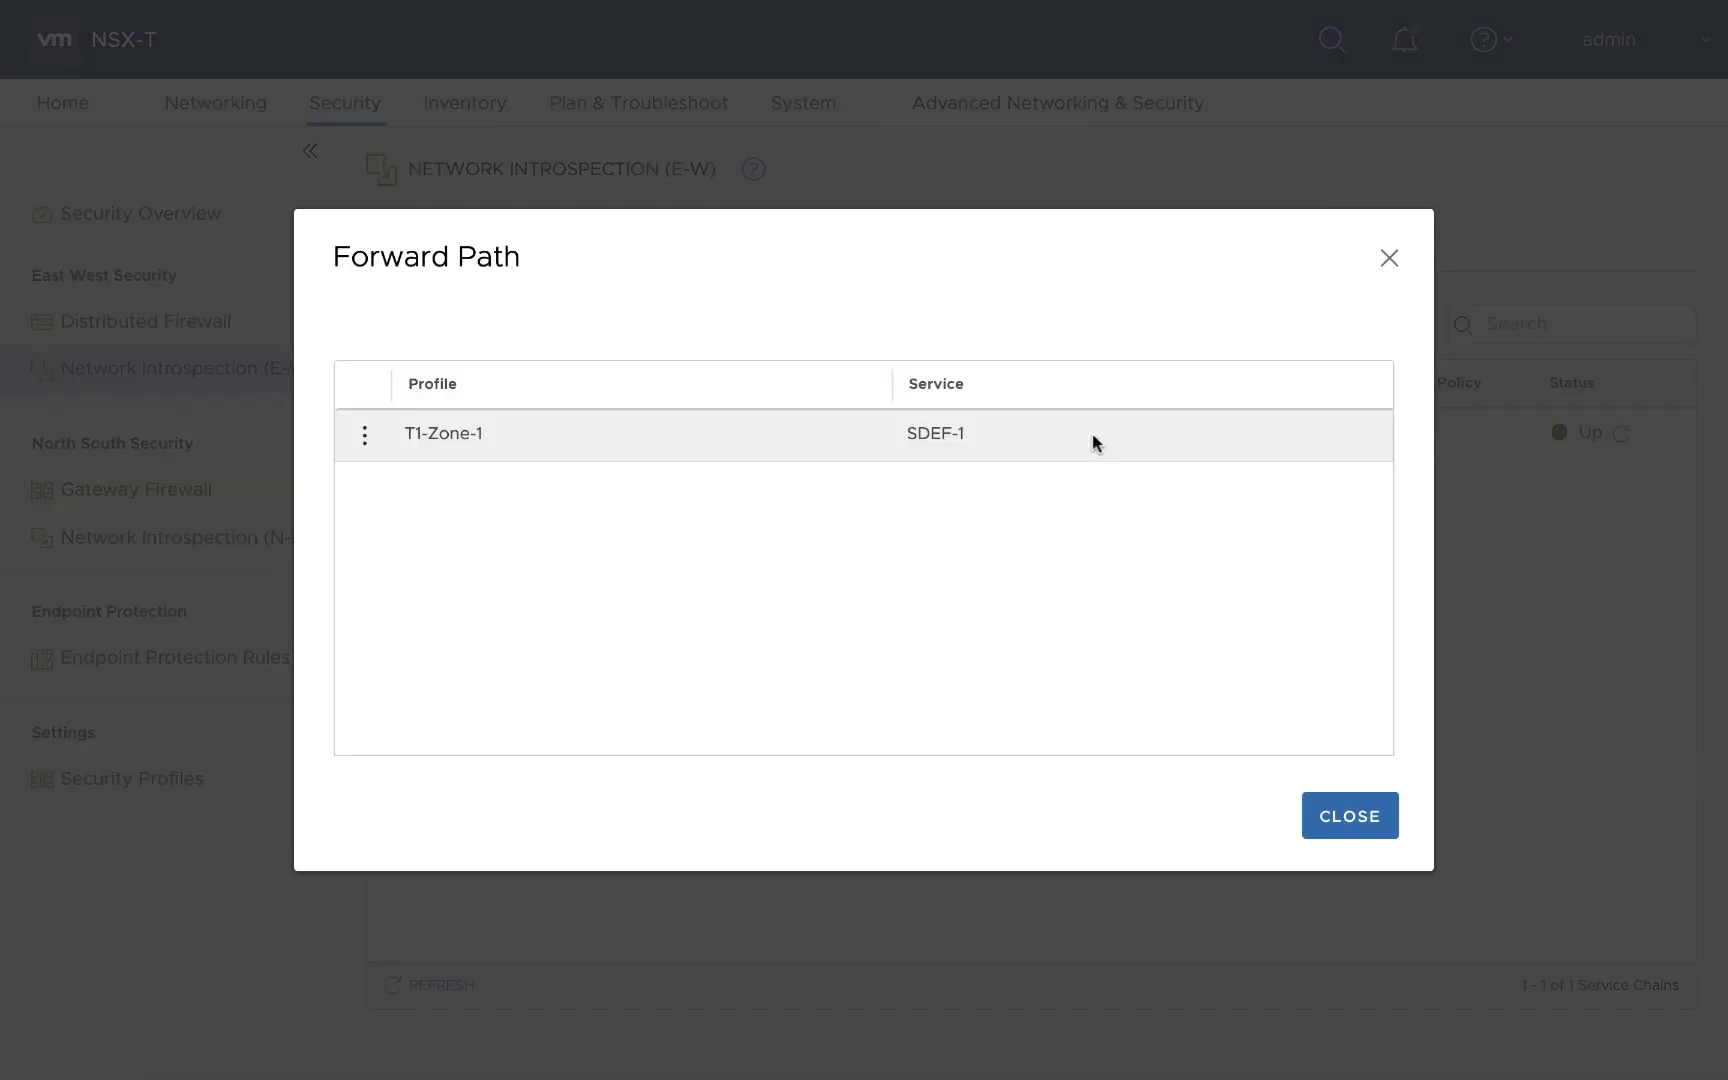
click(1323, 804)
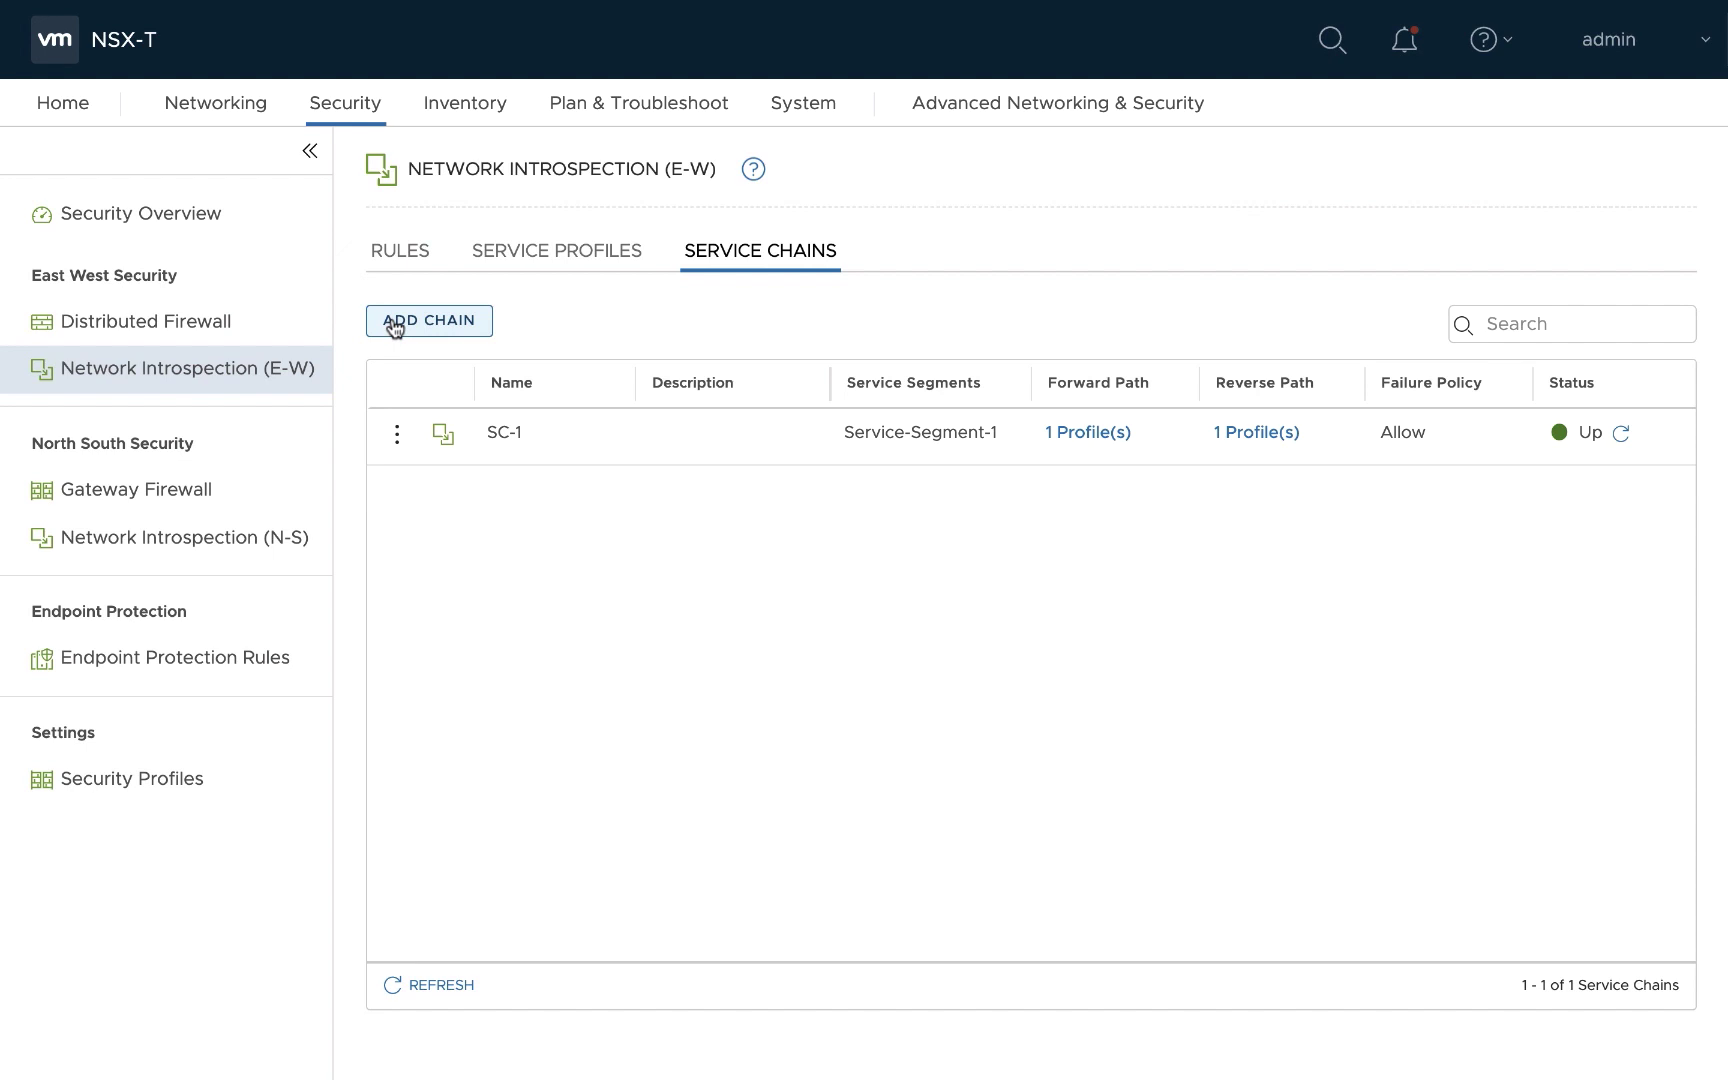
Expand the Web-Rule policy and confirm its two rules redirect to SC-1.
click(410, 256)
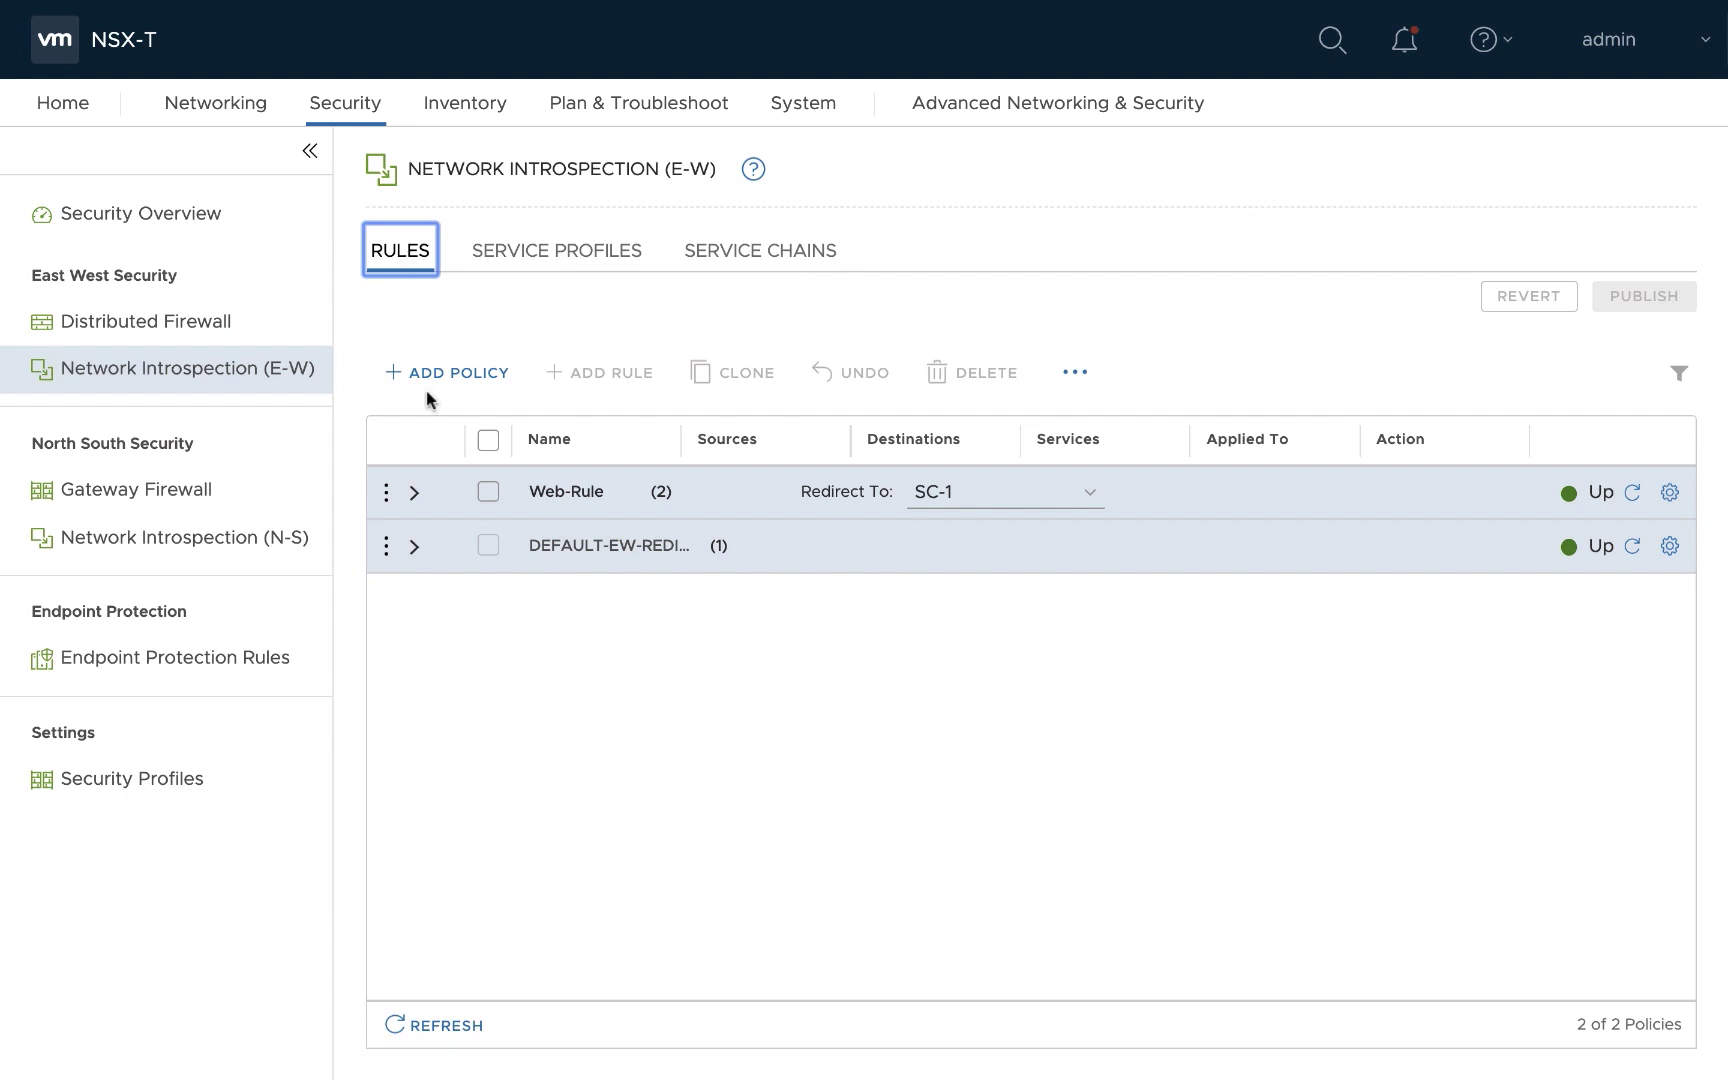
click(416, 492)
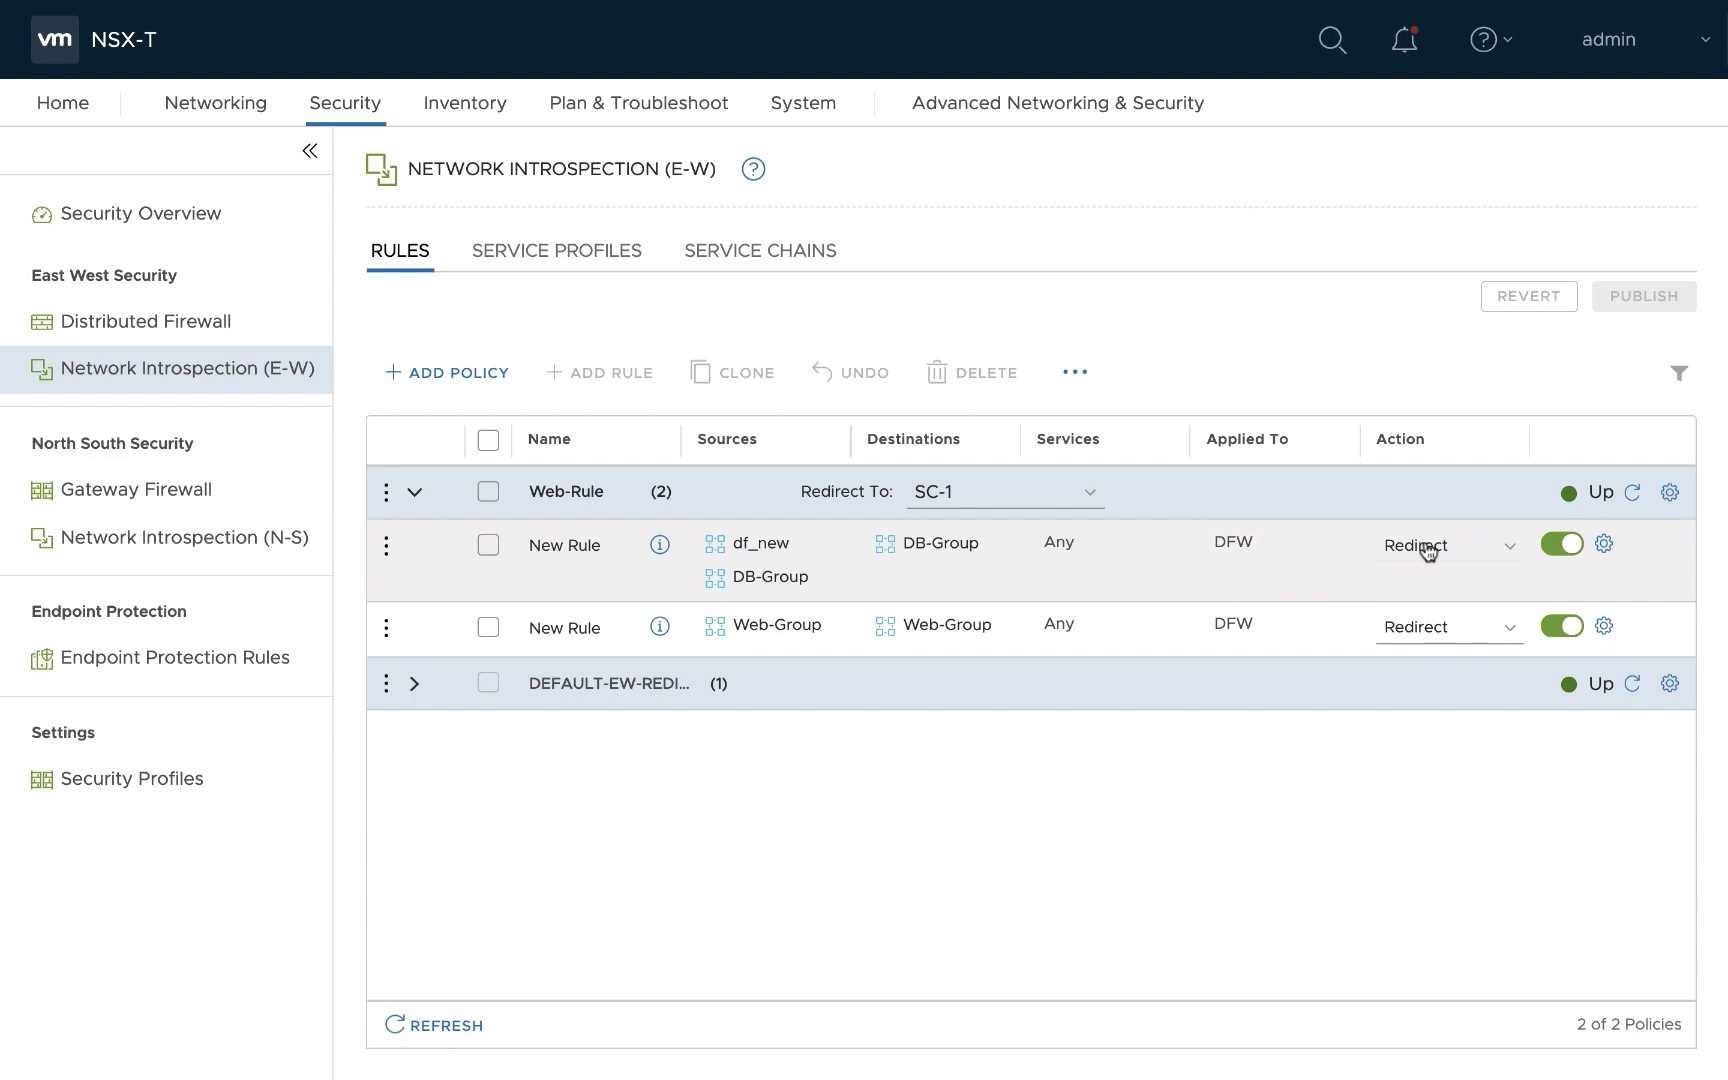
click(1088, 493)
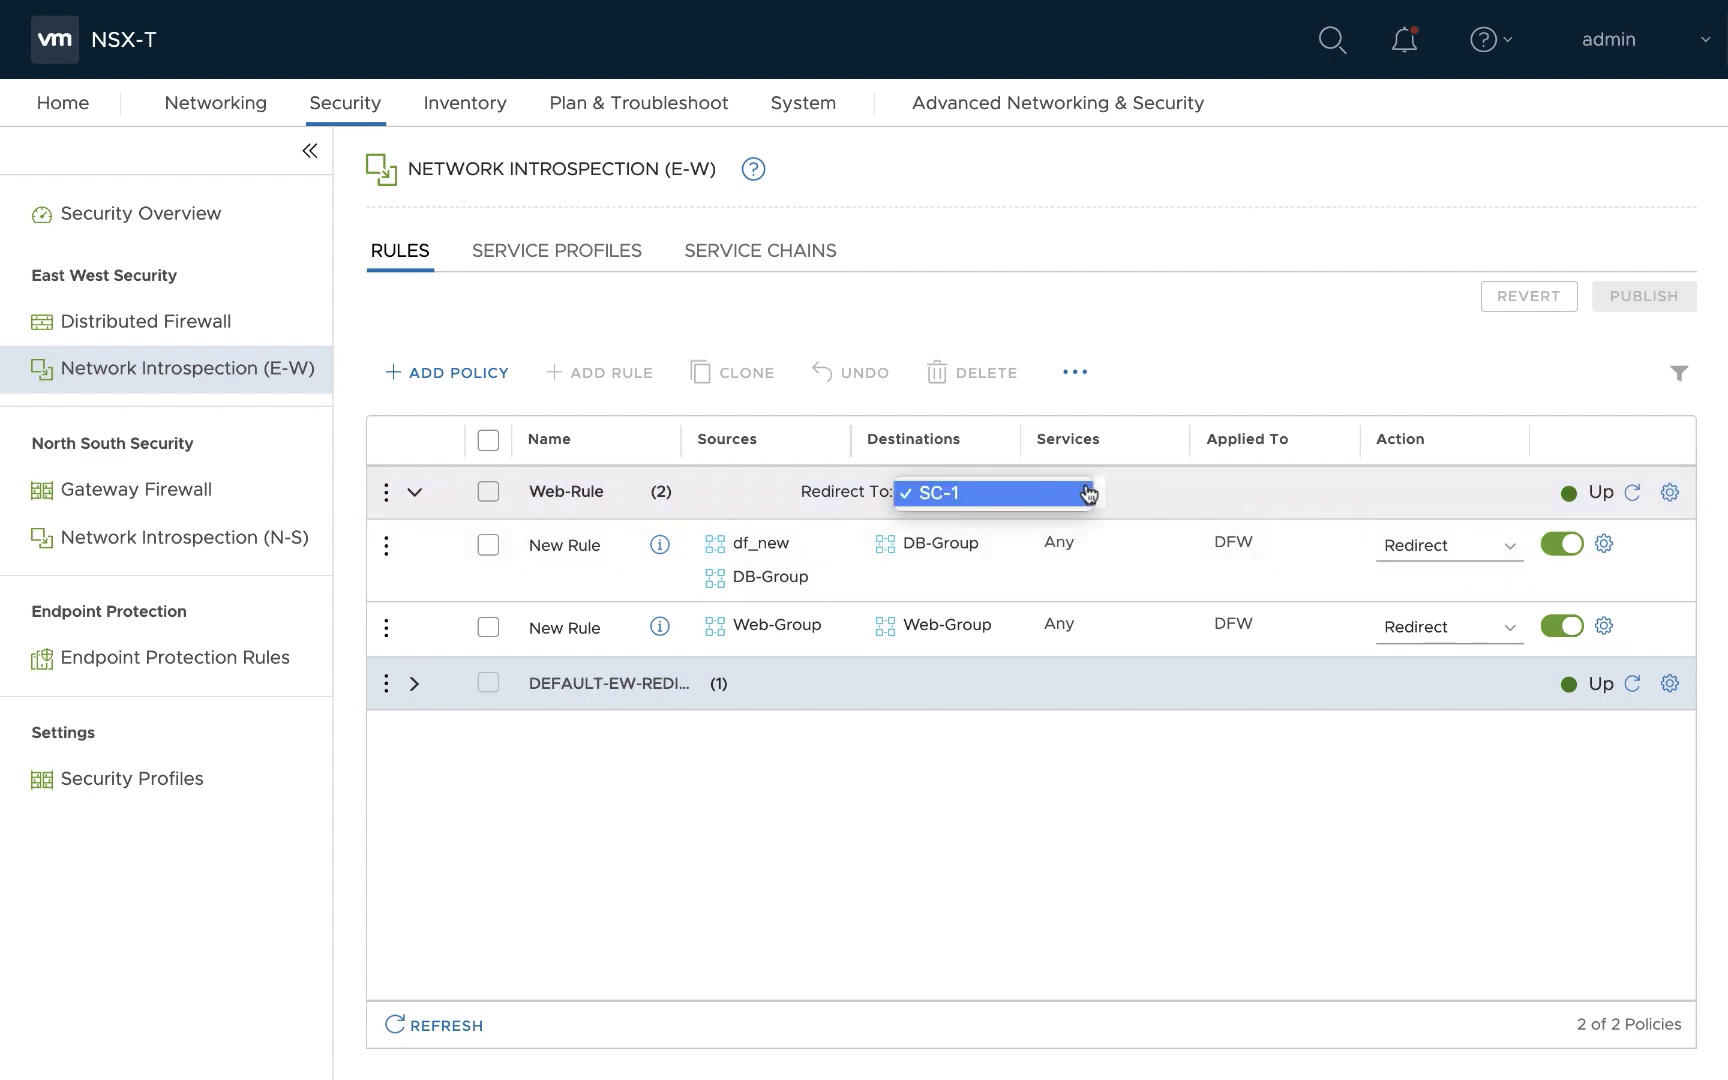